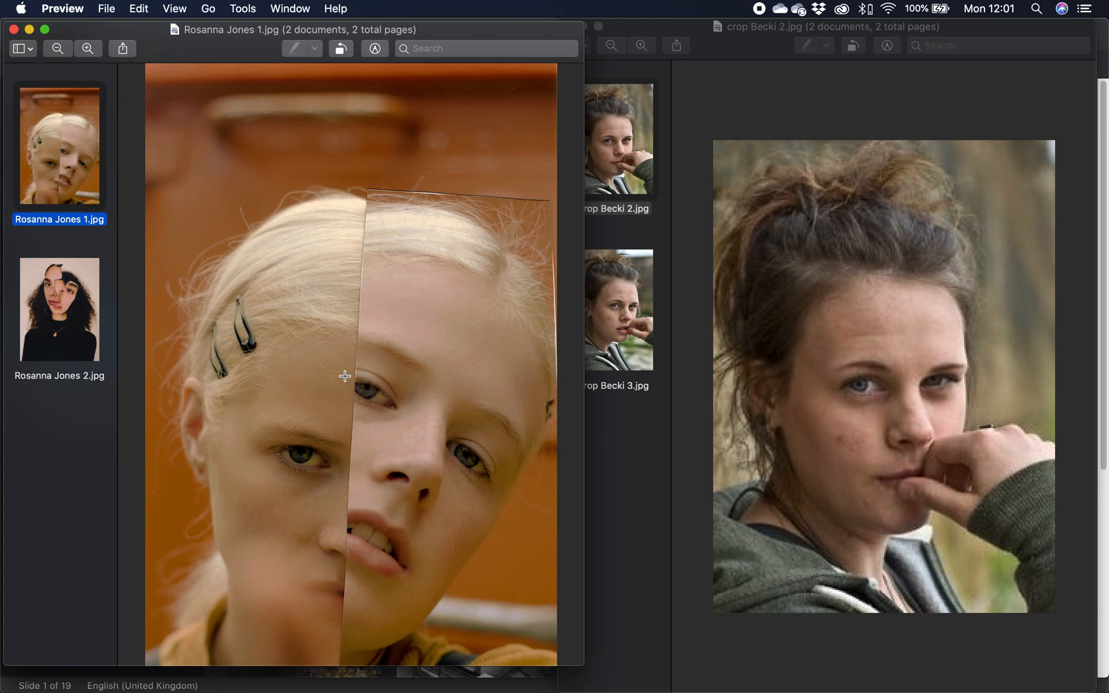
# Look through the example split-face collage images and the two cropped Becki photos.
pyautogui.click(67, 297)
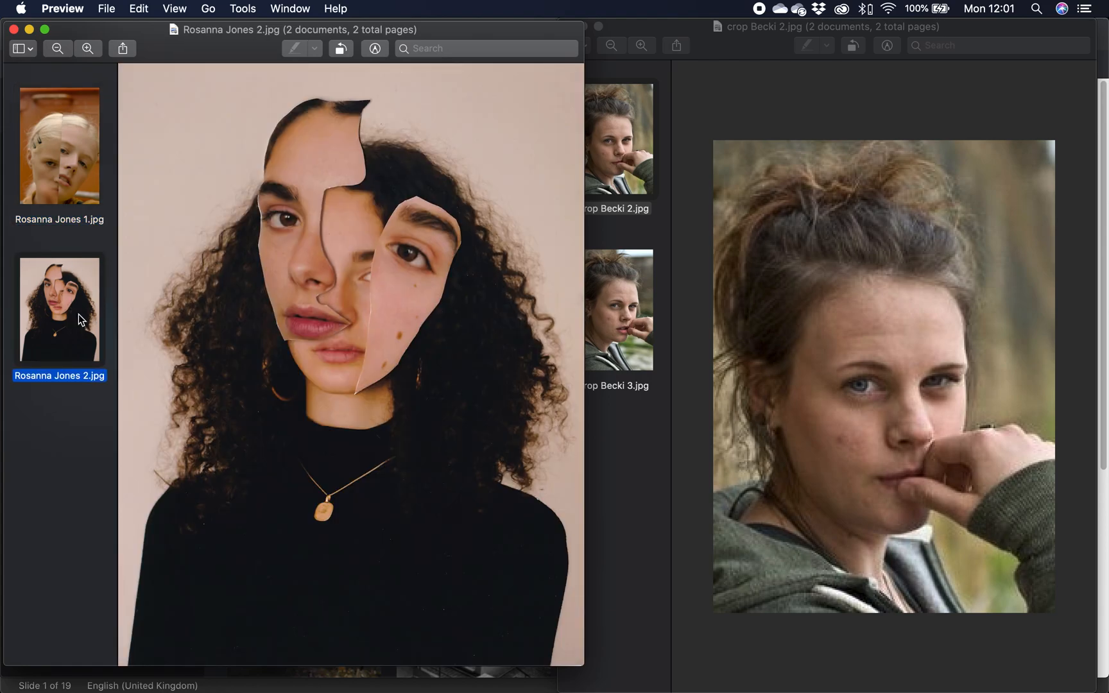
pyautogui.click(75, 170)
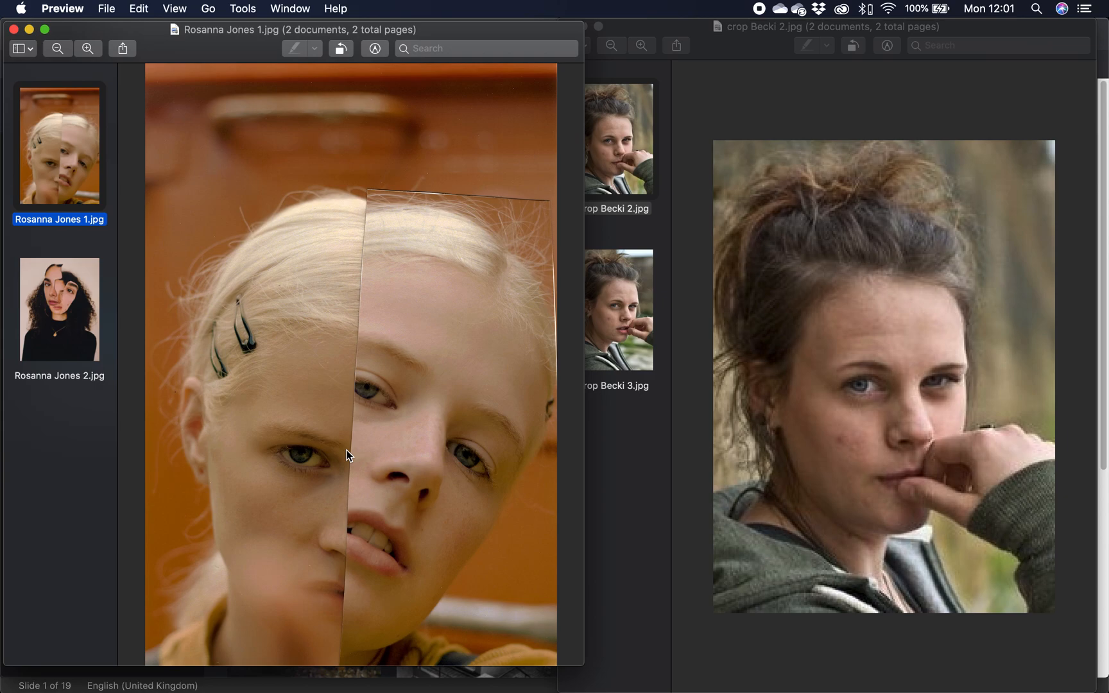
pyautogui.click(764, 39)
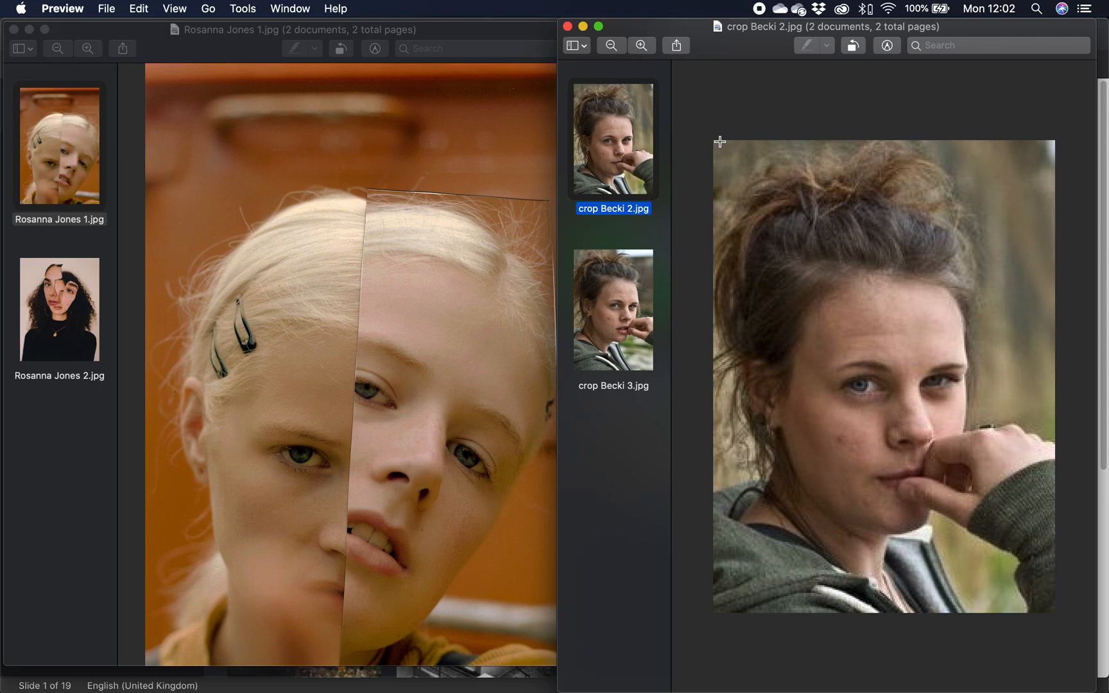
pyautogui.click(390, 341)
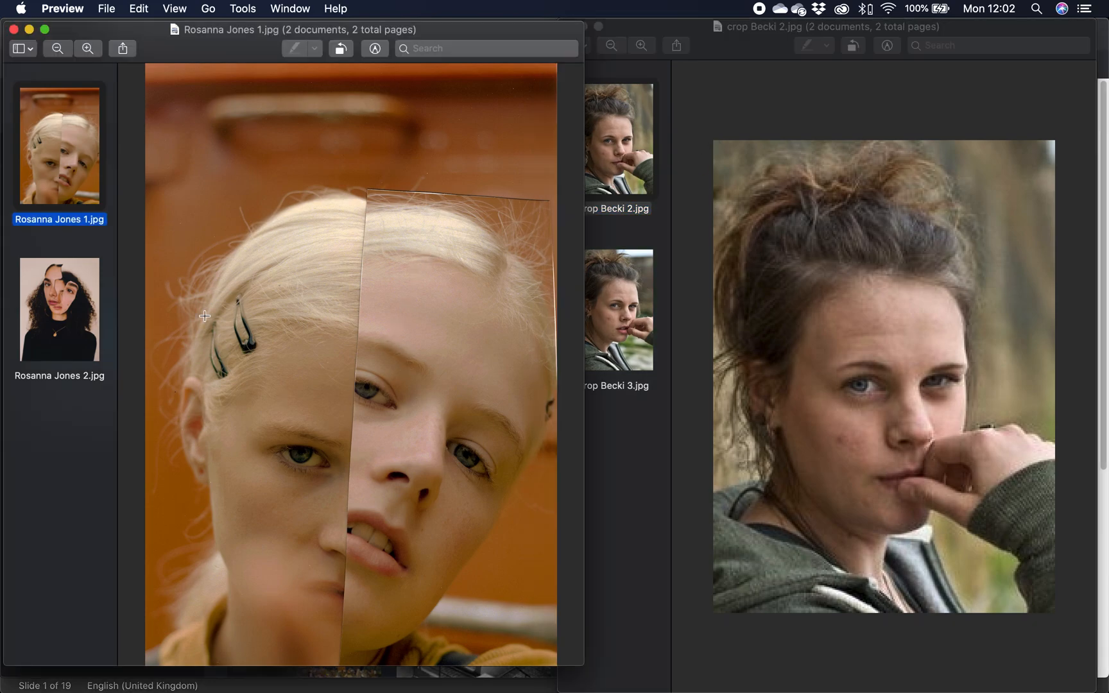
pyautogui.click(71, 313)
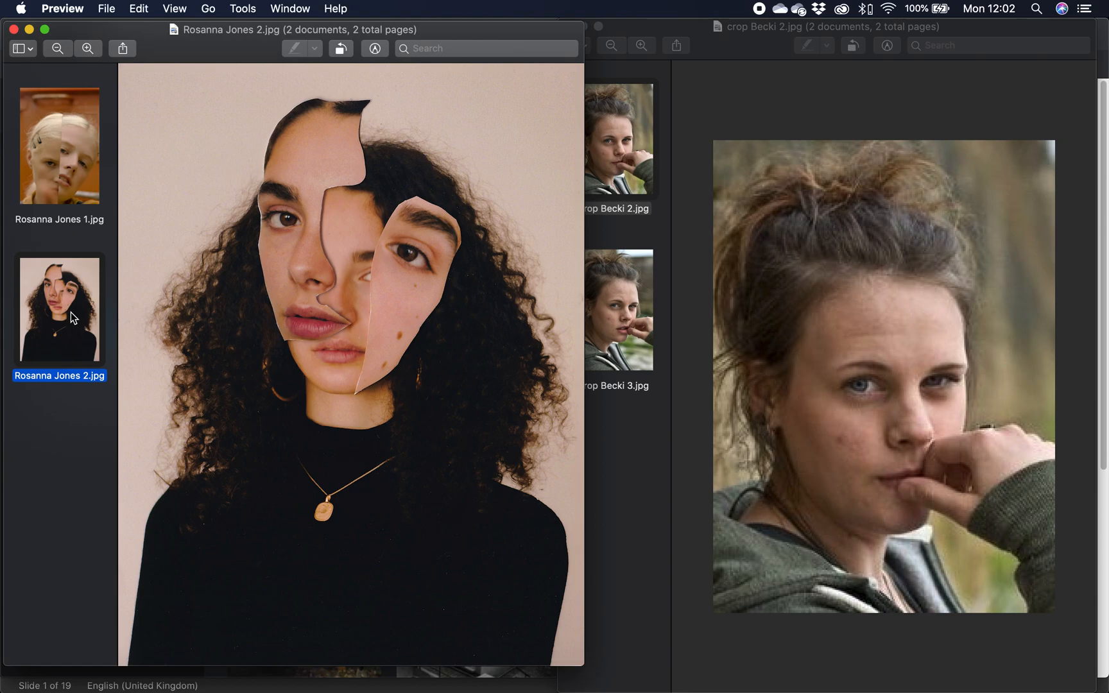
pyautogui.click(50, 124)
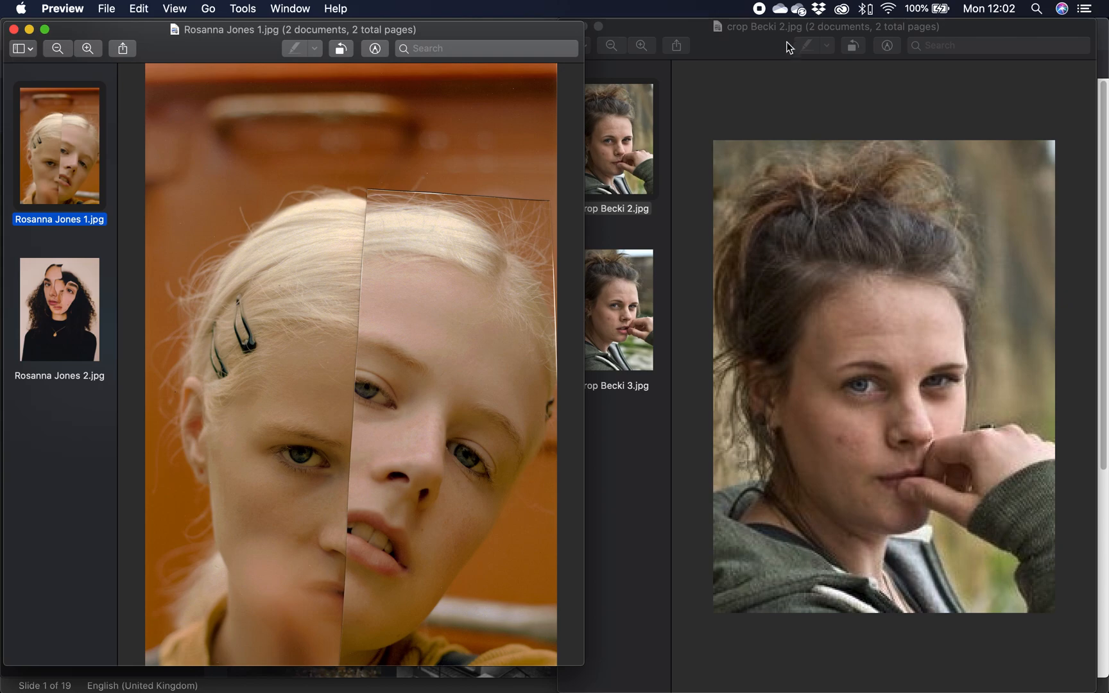
# Switch to the browser, go to the pixlr.com home page and open the Advanced E editor.
pyautogui.press('super+Tab')
pyautogui.press('super+Tab')
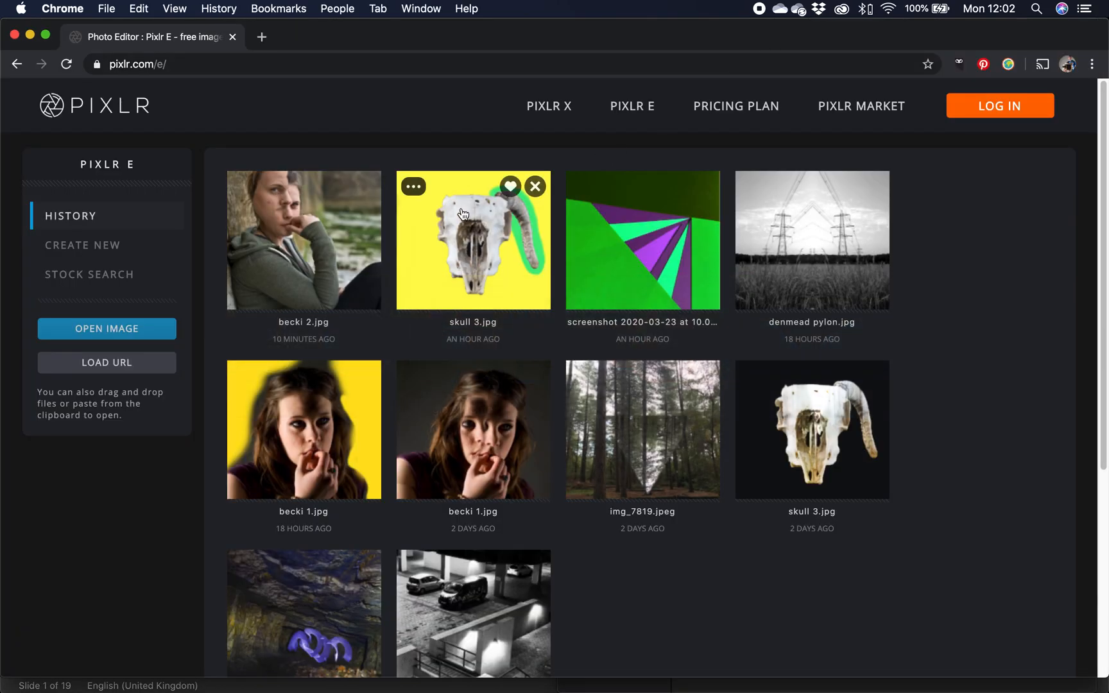
pyautogui.click(186, 64)
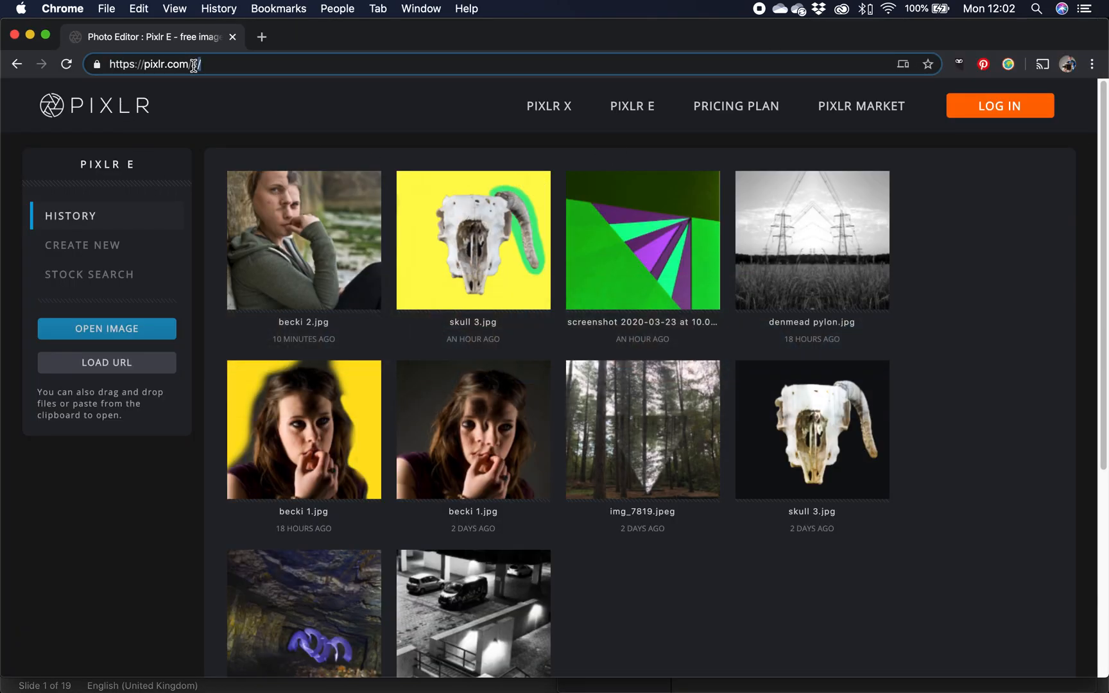
pyautogui.press('BackSpace')
pyautogui.press('BackSpace')
pyautogui.press('Return')
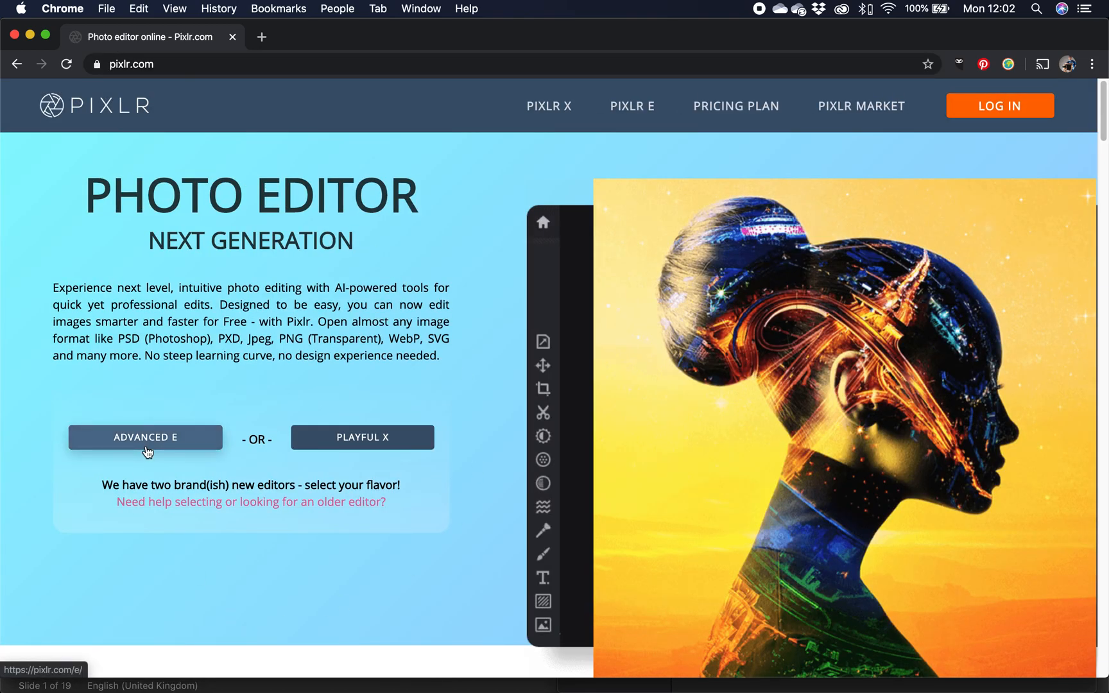
pyautogui.click(154, 442)
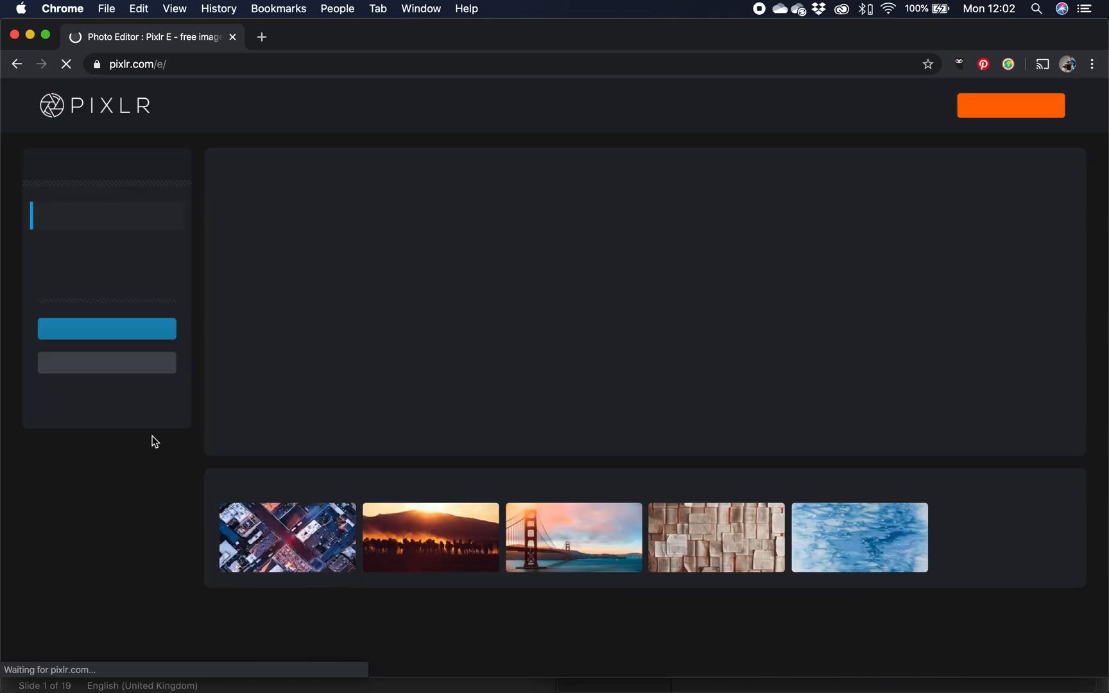
pyautogui.click(106, 336)
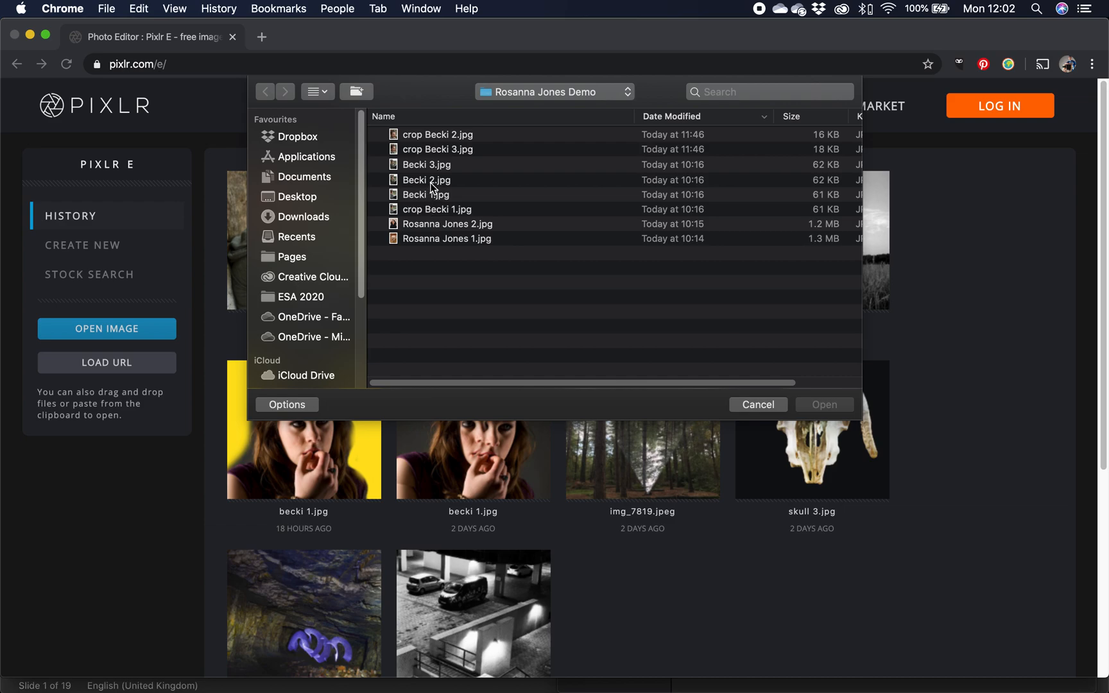
pyautogui.click(431, 136)
pyautogui.press('space')
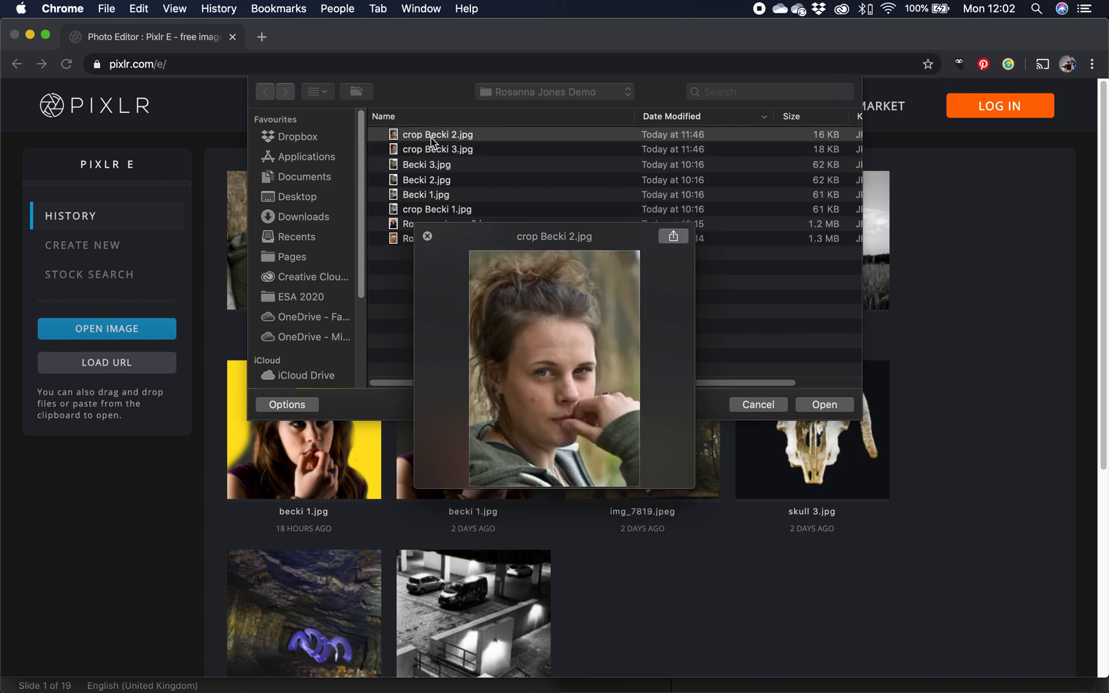
pyautogui.press('space')
pyautogui.press('Return')
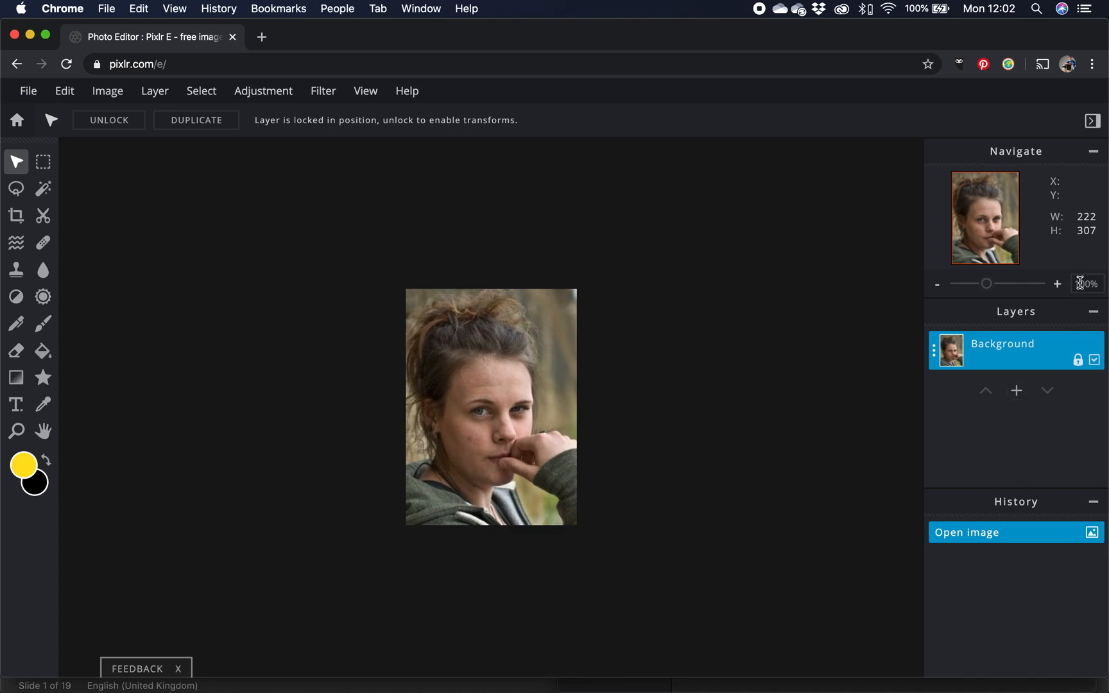
# Add crop Becki 3.jpg as a new image layer above the background.
pyautogui.click(1059, 285)
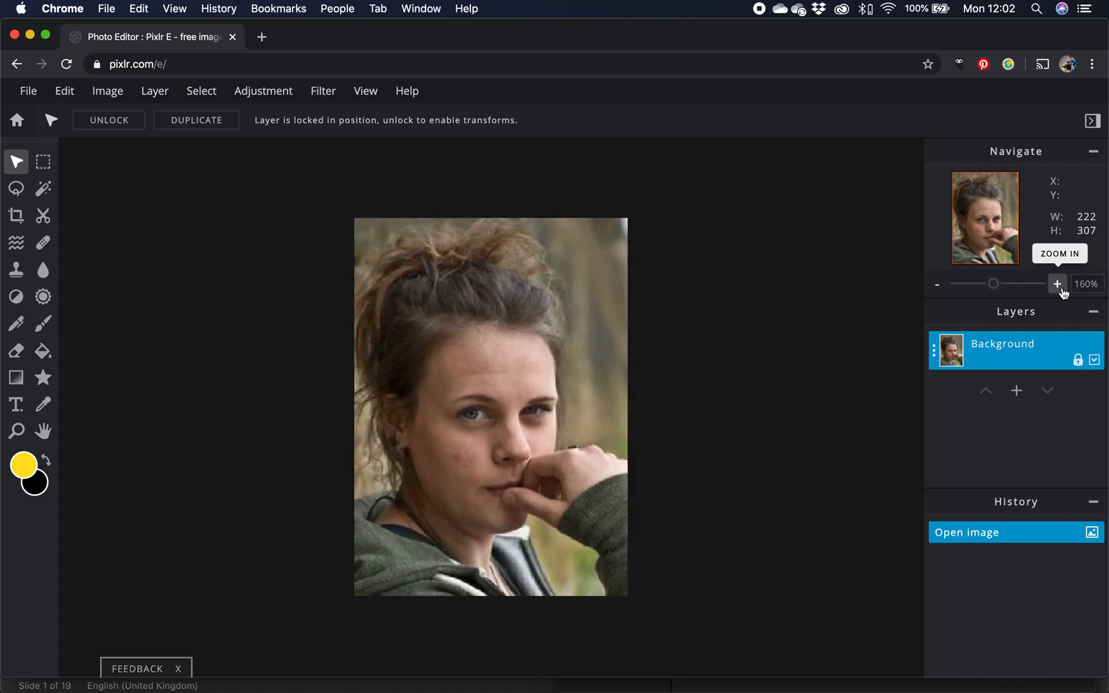
pyautogui.click(1057, 285)
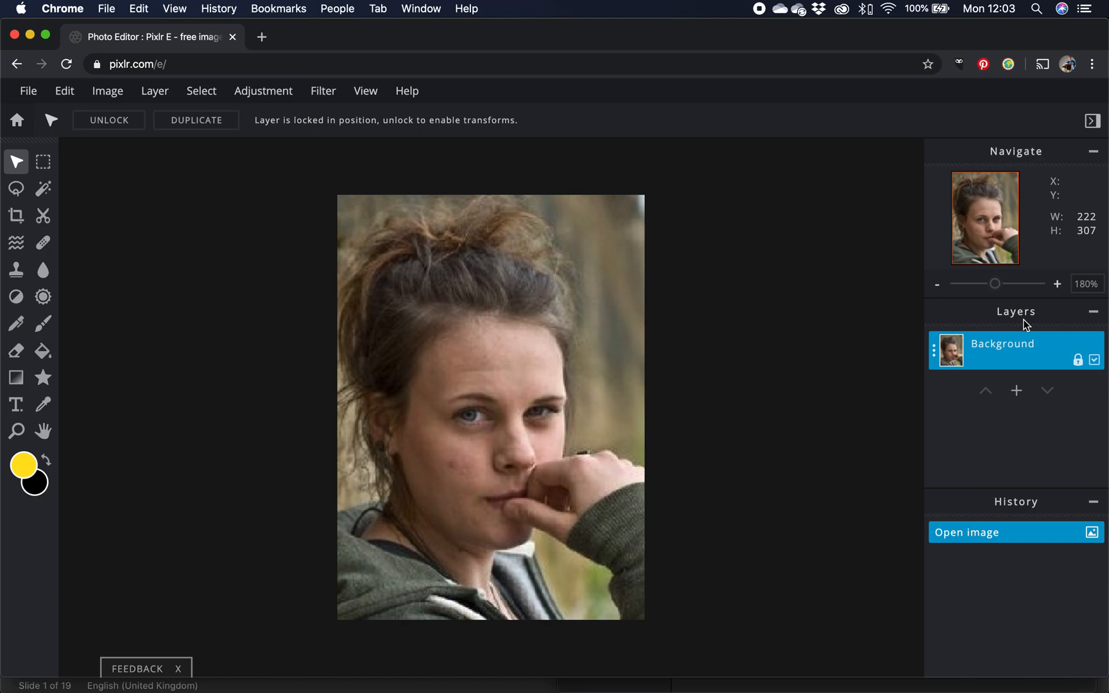
pyautogui.click(1017, 392)
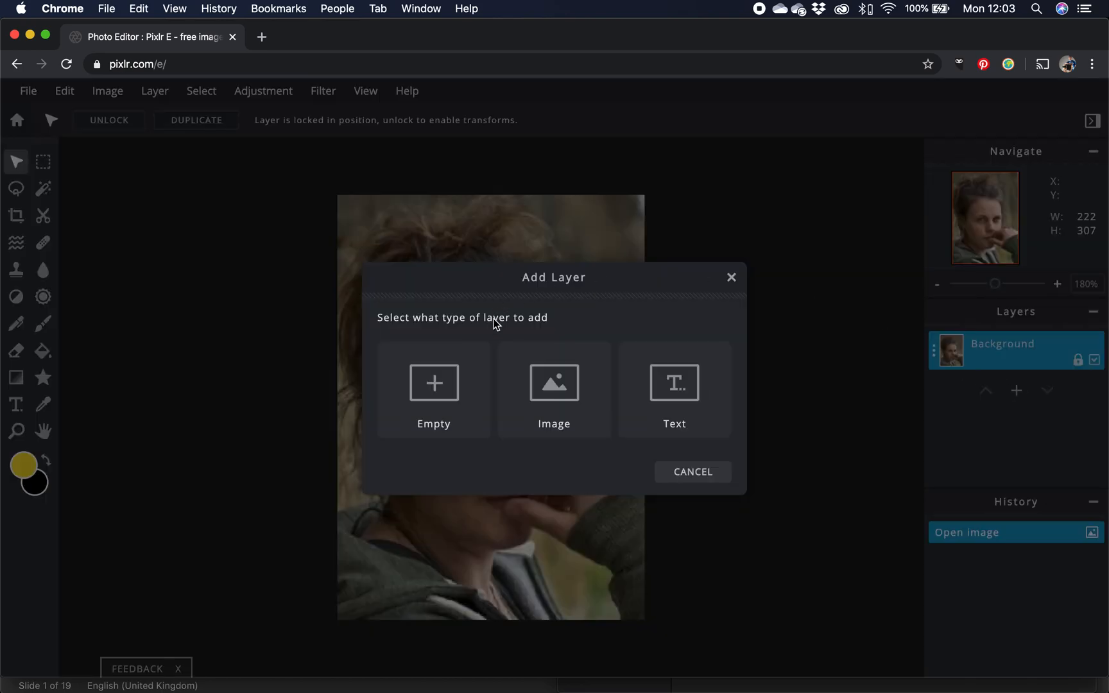
pyautogui.click(563, 393)
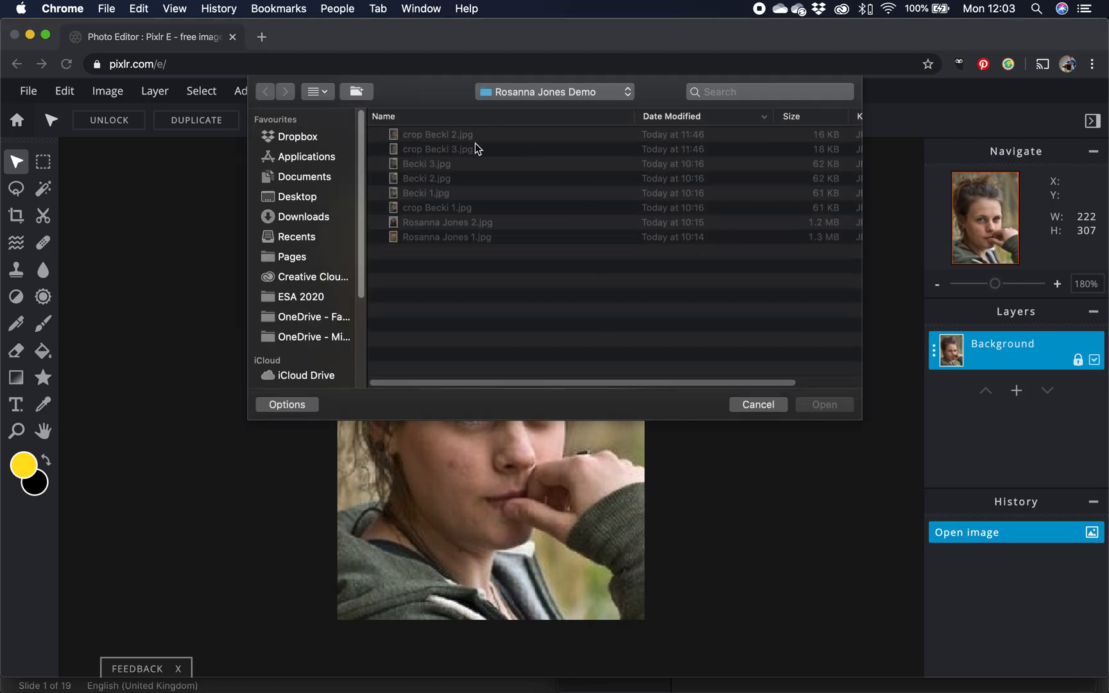
pyautogui.click(444, 150)
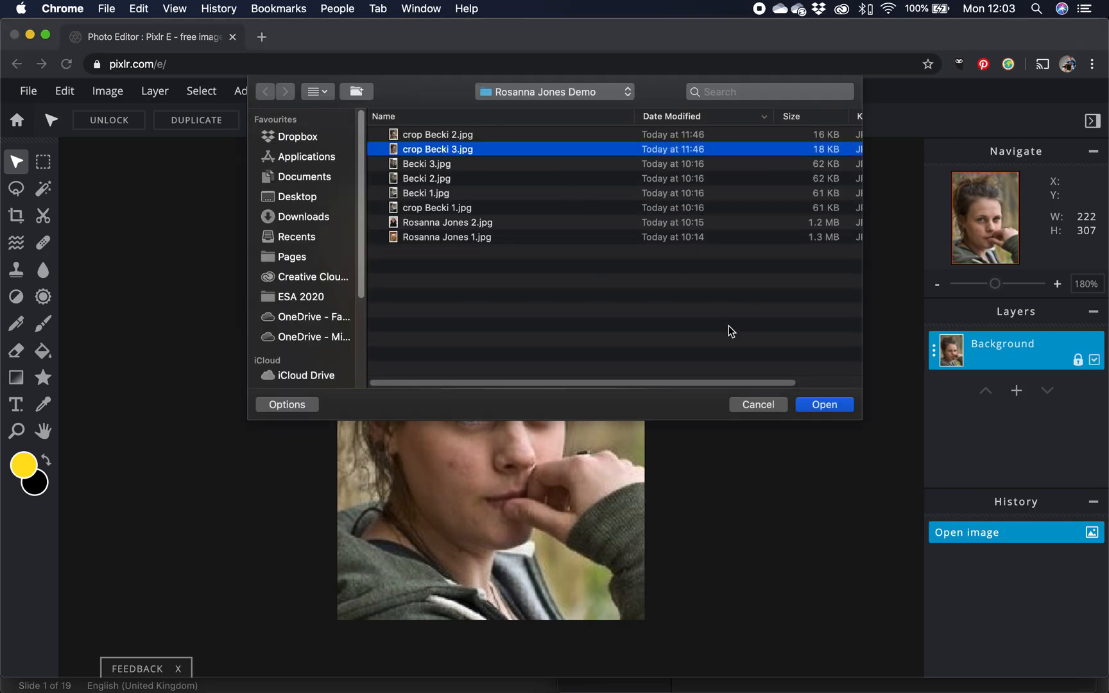
pyautogui.click(836, 408)
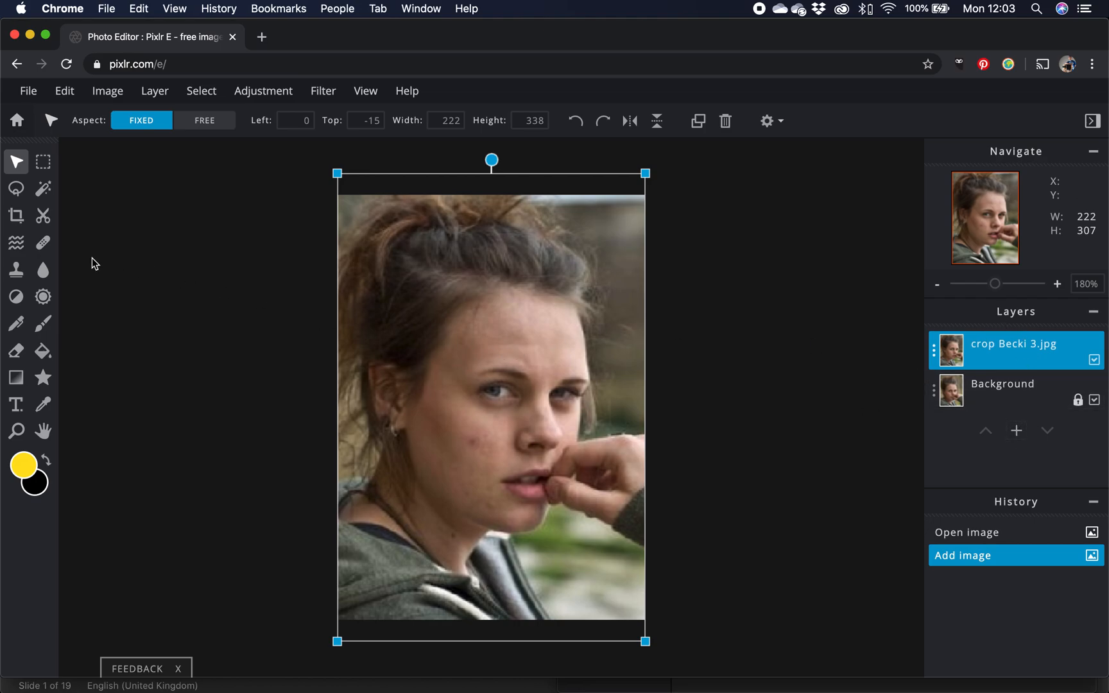
# Set up the Cutout brush with a square 109 px tip, 0% softness, in add-to-cutout mode.
pyautogui.click(38, 222)
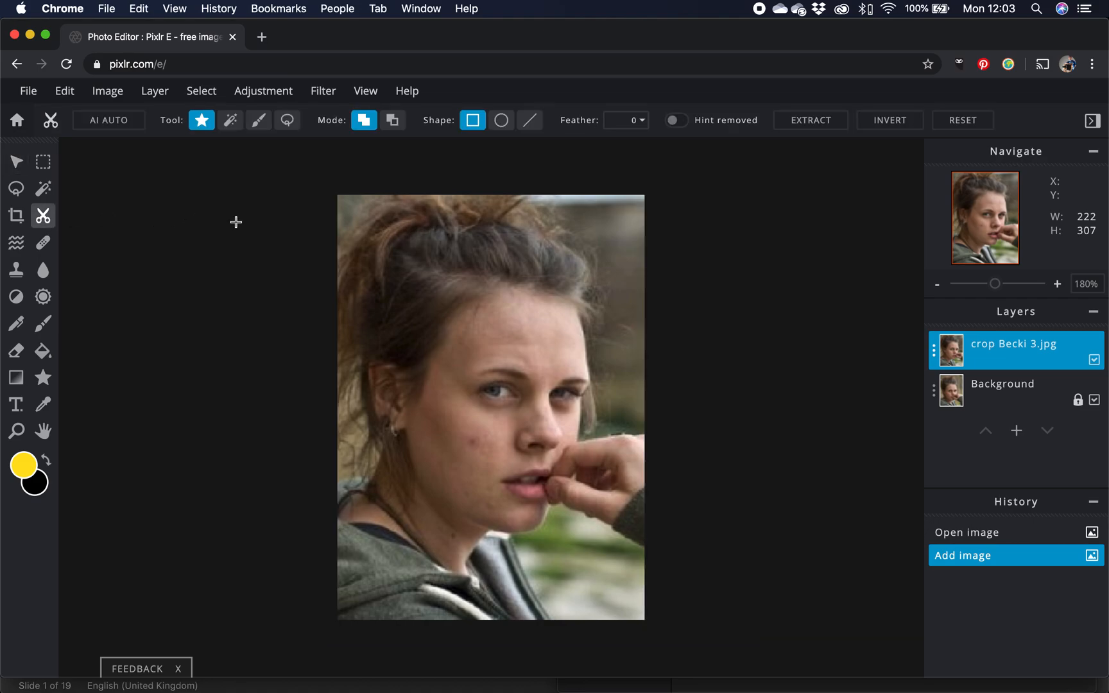
pyautogui.click(259, 122)
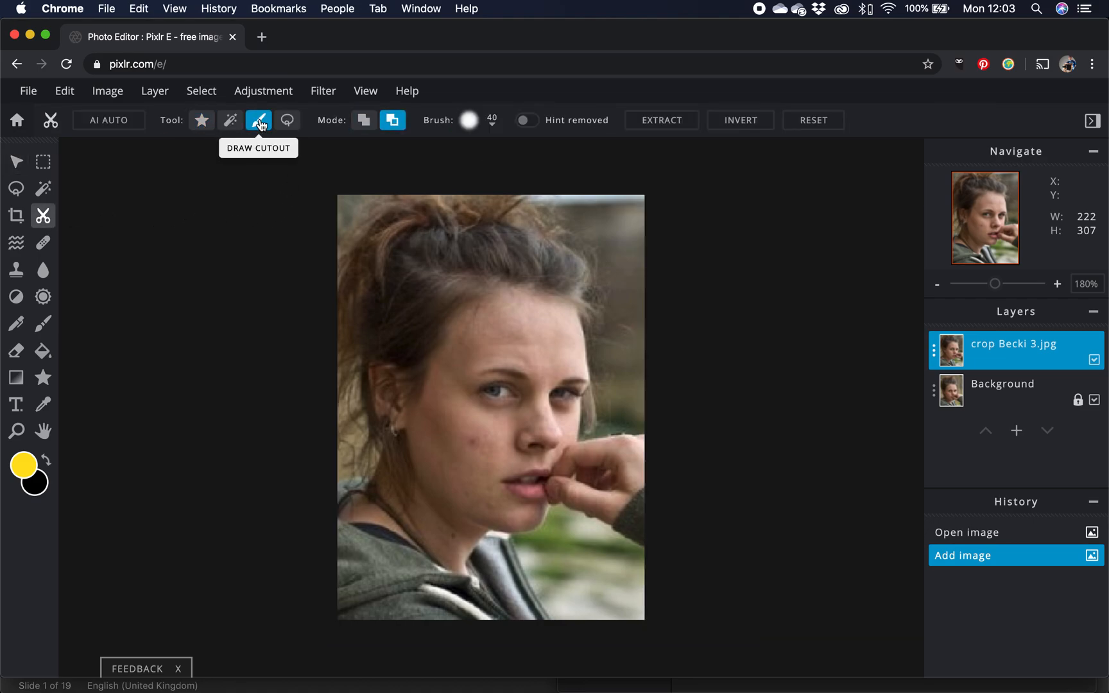
pyautogui.click(491, 123)
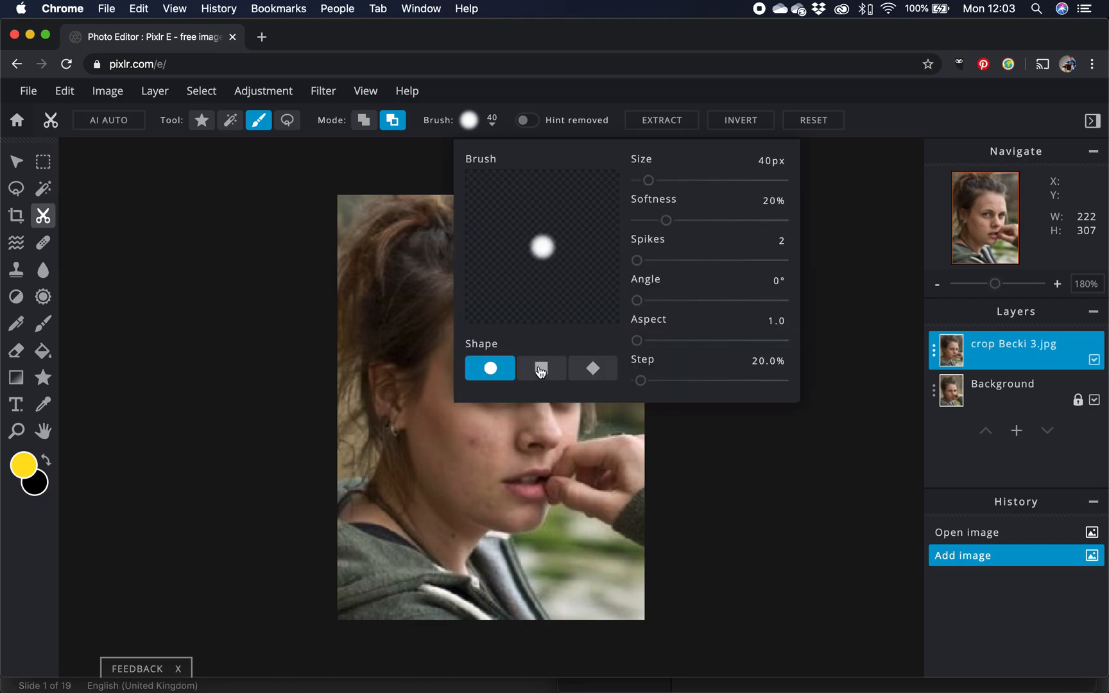
pyautogui.click(541, 370)
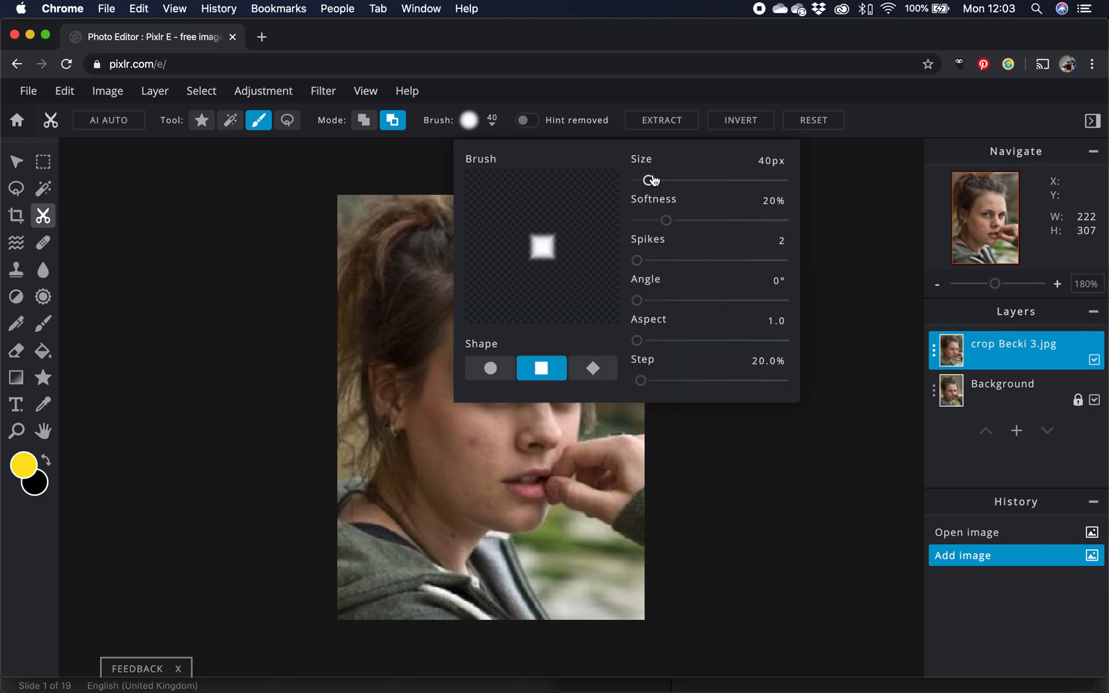
pyautogui.moveTo(649, 180)
pyautogui.mouseDown()
pyautogui.moveTo(734, 184)
pyautogui.moveTo(657, 188)
pyautogui.moveTo(668, 182)
pyautogui.mouseUp()
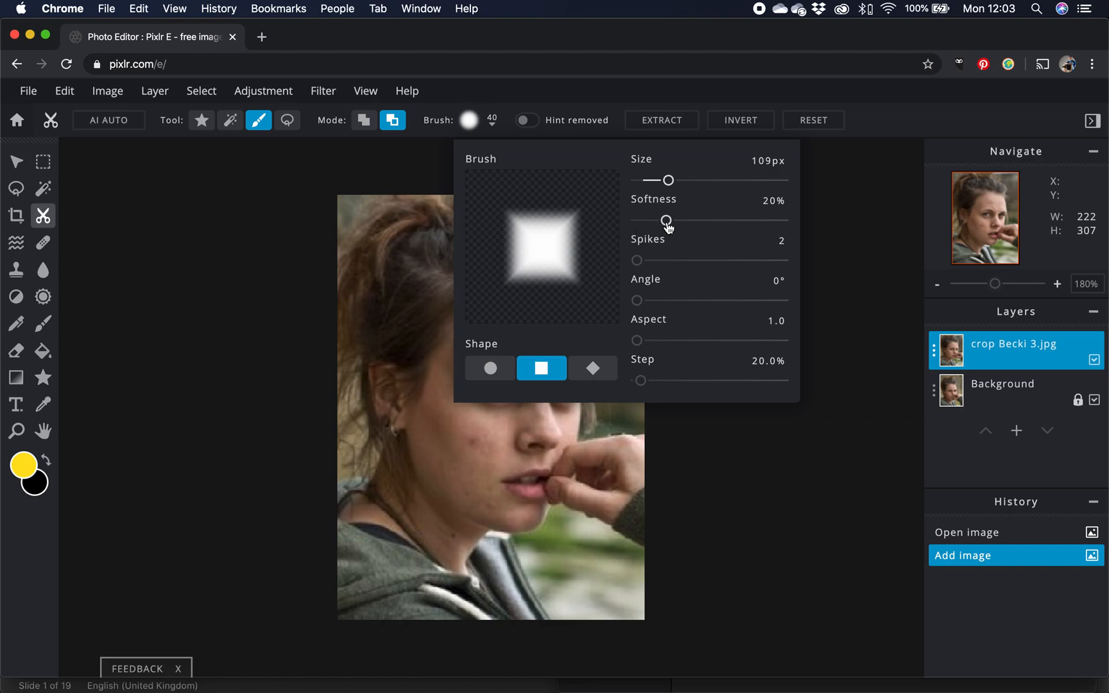
pyautogui.moveTo(667, 222); pyautogui.dragTo(597, 223)
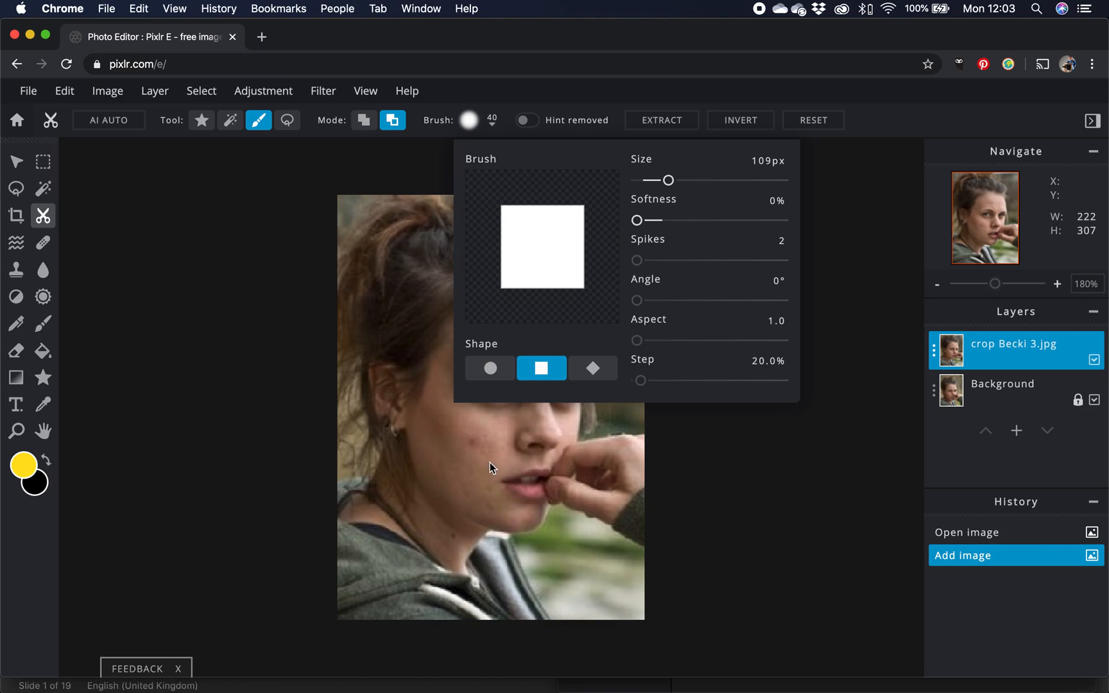
pyautogui.click(396, 119)
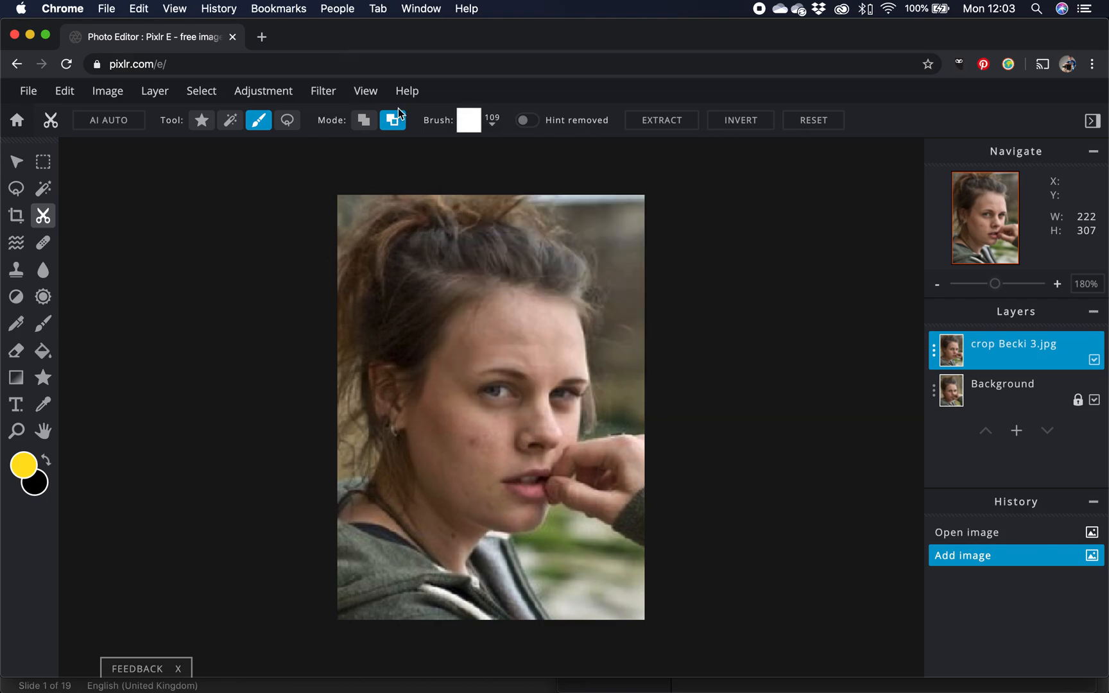
pyautogui.click(363, 121)
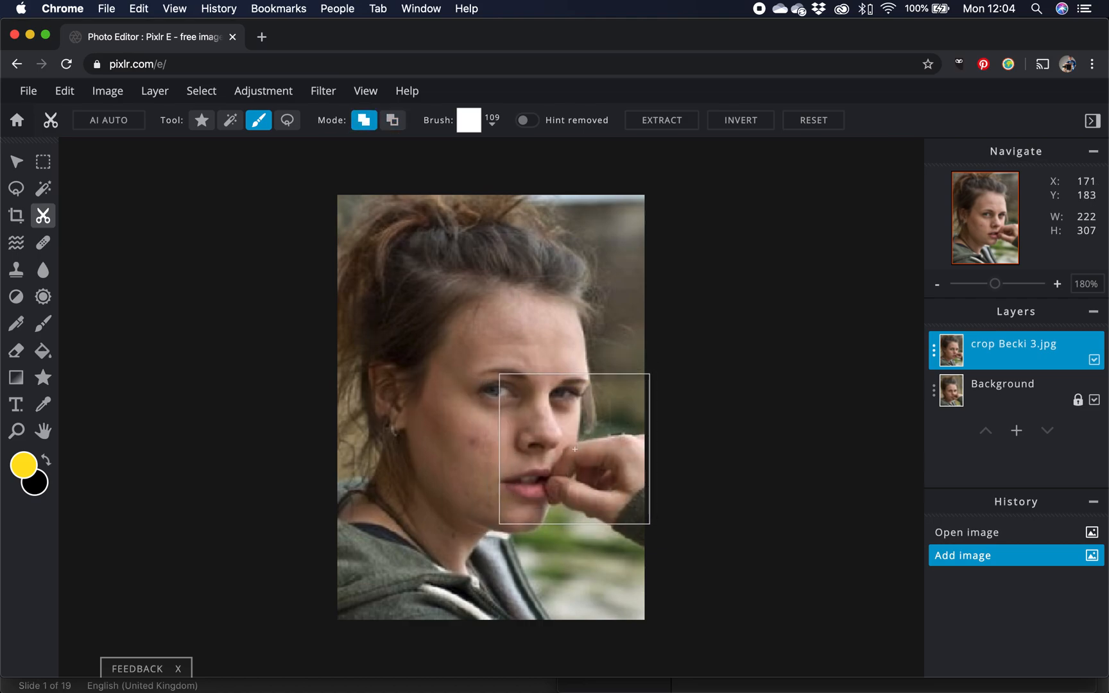
# Cut out a square patch over the lower right of the face and toggle the background's visibility to inspect it.
pyautogui.moveTo(574, 450); pyautogui.dragTo(574, 574)
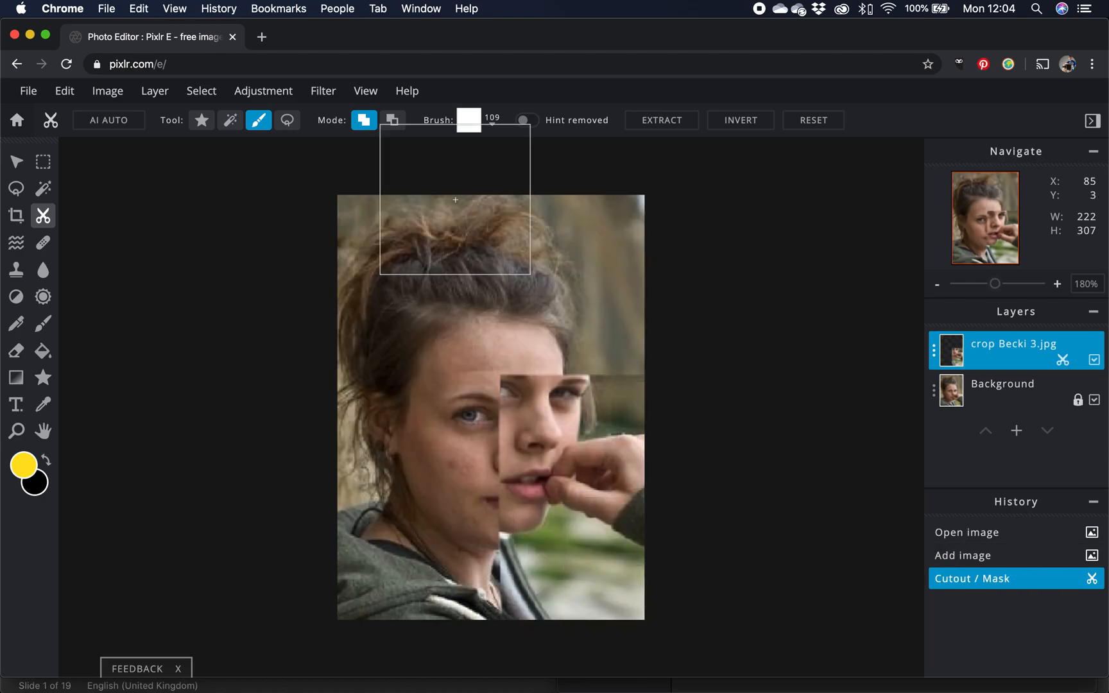
pyautogui.click(1094, 400)
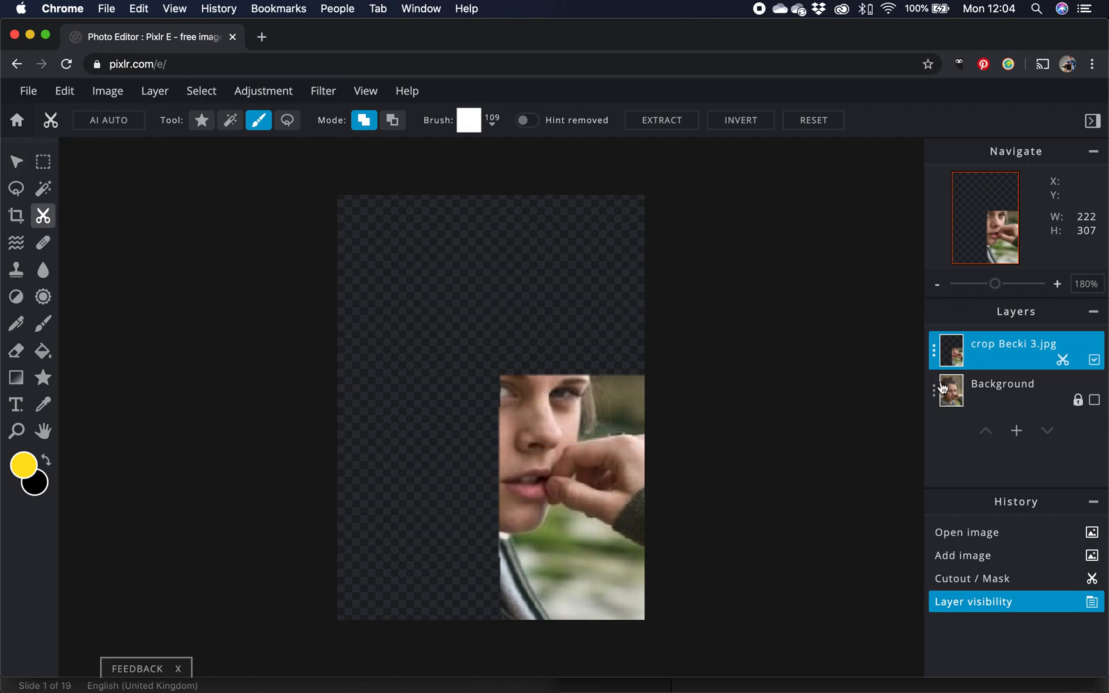
pyautogui.click(1094, 400)
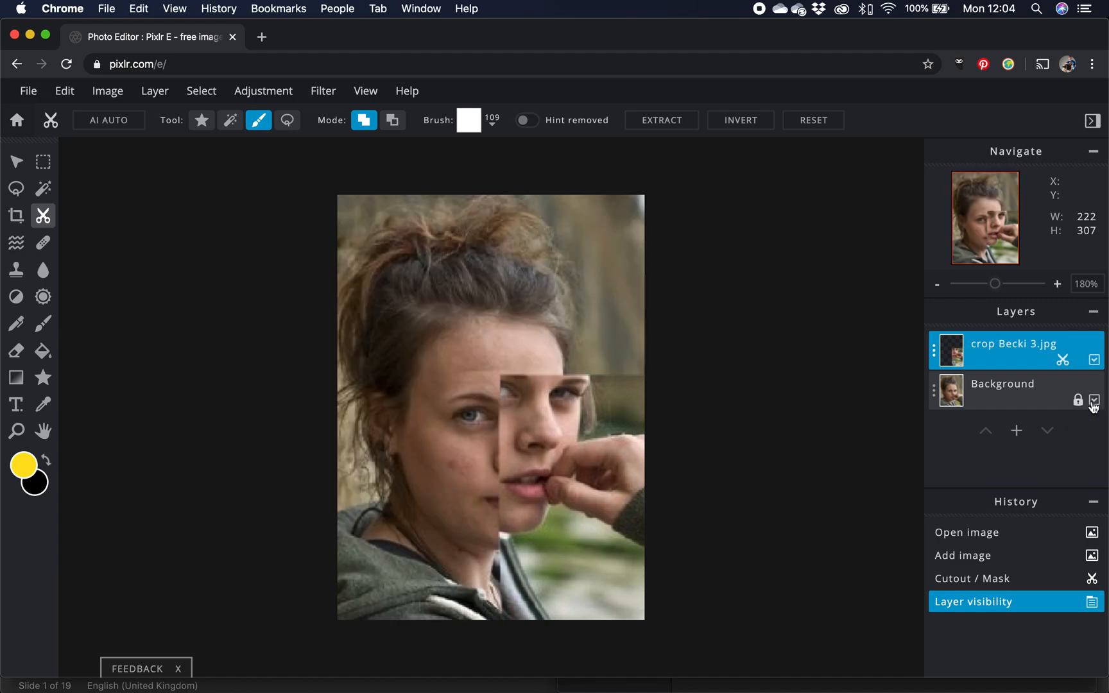
# Move the cutout layer down over the face and tilt it slightly.
pyautogui.click(17, 163)
pyautogui.moveTo(595, 465); pyautogui.dragTo(597, 513)
pyautogui.moveTo(550, 474)
pyautogui.mouseDown()
pyautogui.moveTo(557, 485)
pyautogui.moveTo(553, 474)
pyautogui.mouseUp()
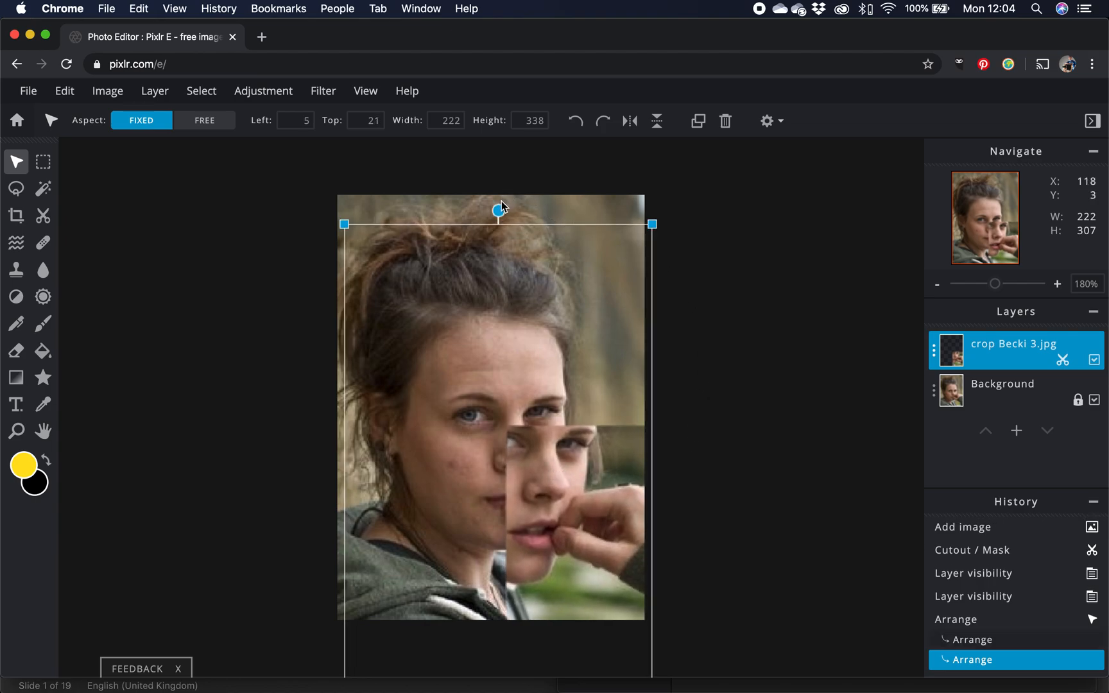
pyautogui.moveTo(498, 210); pyautogui.dragTo(541, 214)
pyautogui.moveTo(582, 562)
pyautogui.mouseDown()
pyautogui.moveTo(589, 522)
pyautogui.moveTo(591, 549)
pyautogui.mouseUp()
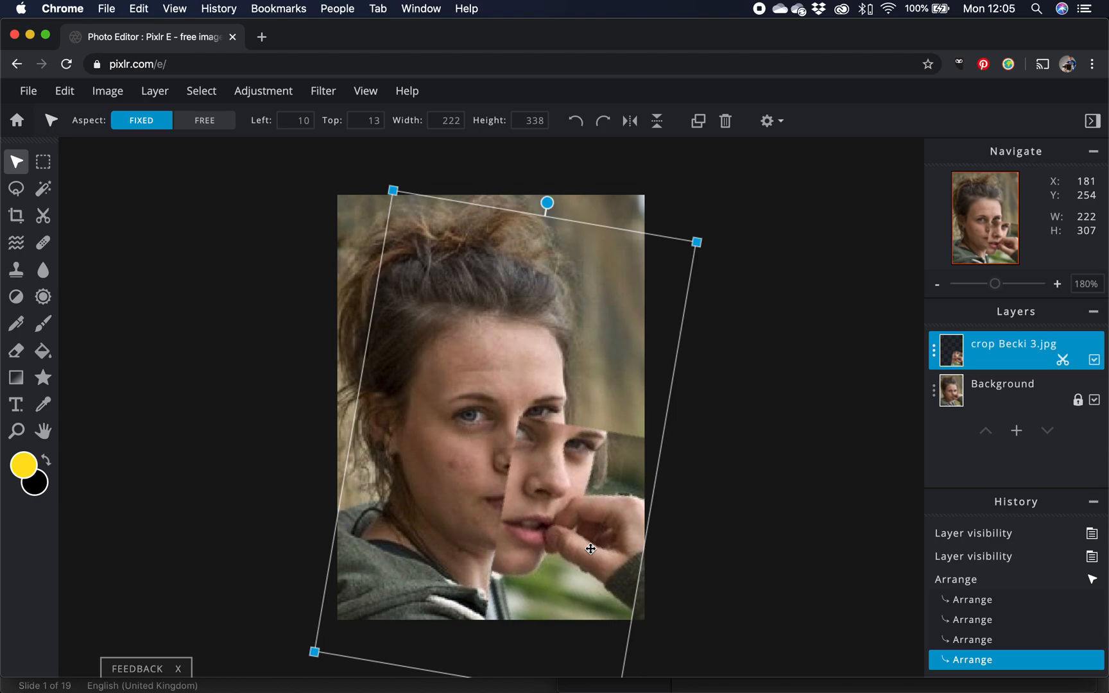
pyautogui.moveTo(584, 513); pyautogui.dragTo(577, 485)
# Glance at the reference example, then rotate the cutout layer back to nearly upright.
pyautogui.press('super+Tab')
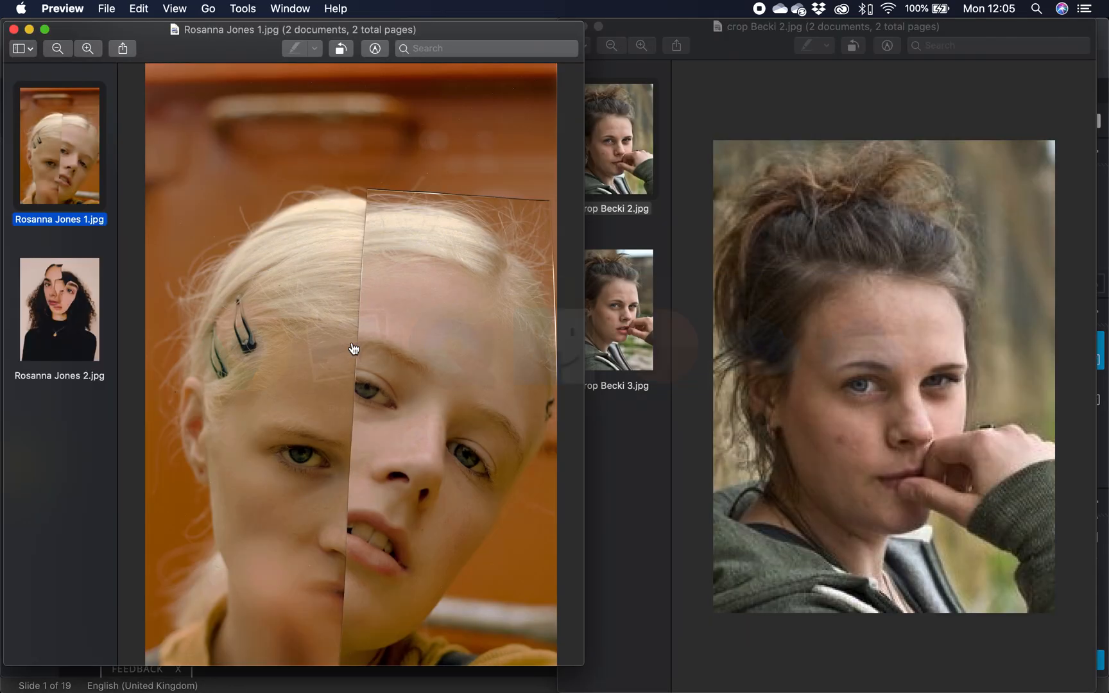
pyautogui.press('super+Tab')
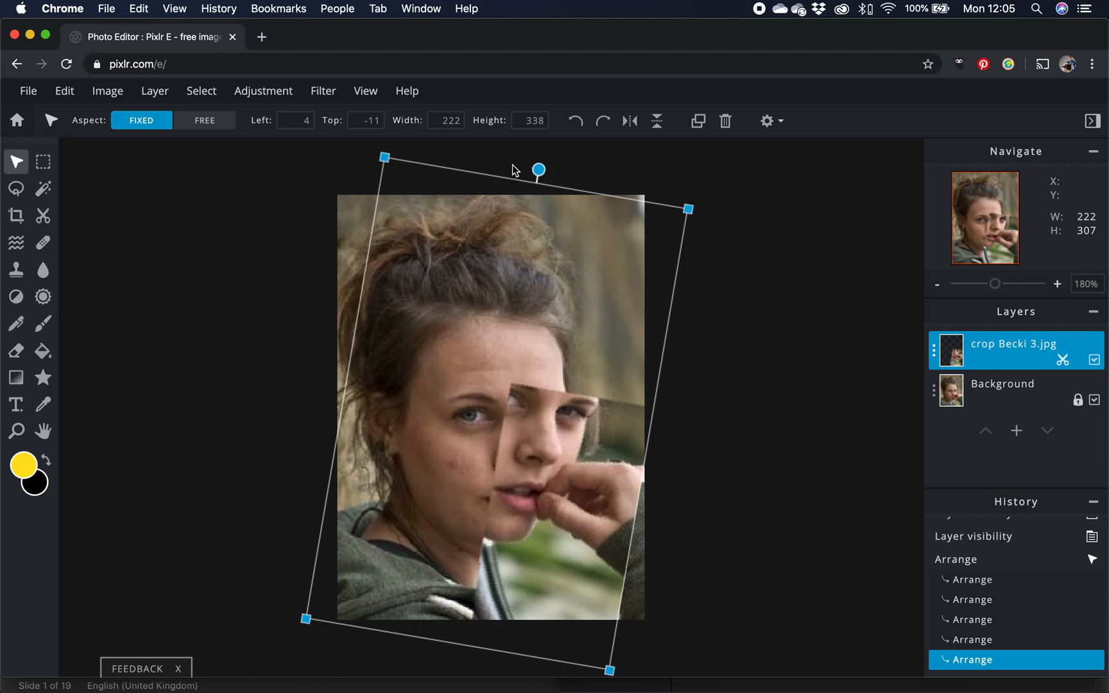
pyautogui.moveTo(538, 169); pyautogui.dragTo(495, 179)
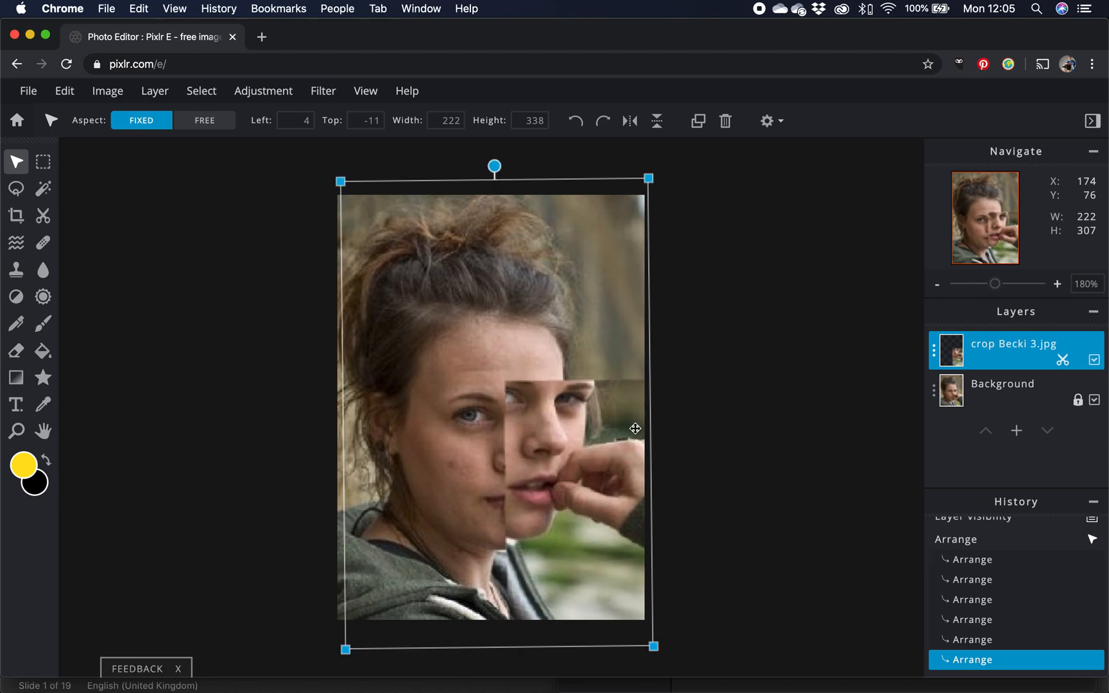
# Undo the cutout layer's moves and rotations back to the state right after the cutout was made.
pyautogui.press('super+z')
pyautogui.press('super+z')
pyautogui.press('super+z')
pyautogui.press('super+z')
pyautogui.press('super+z')
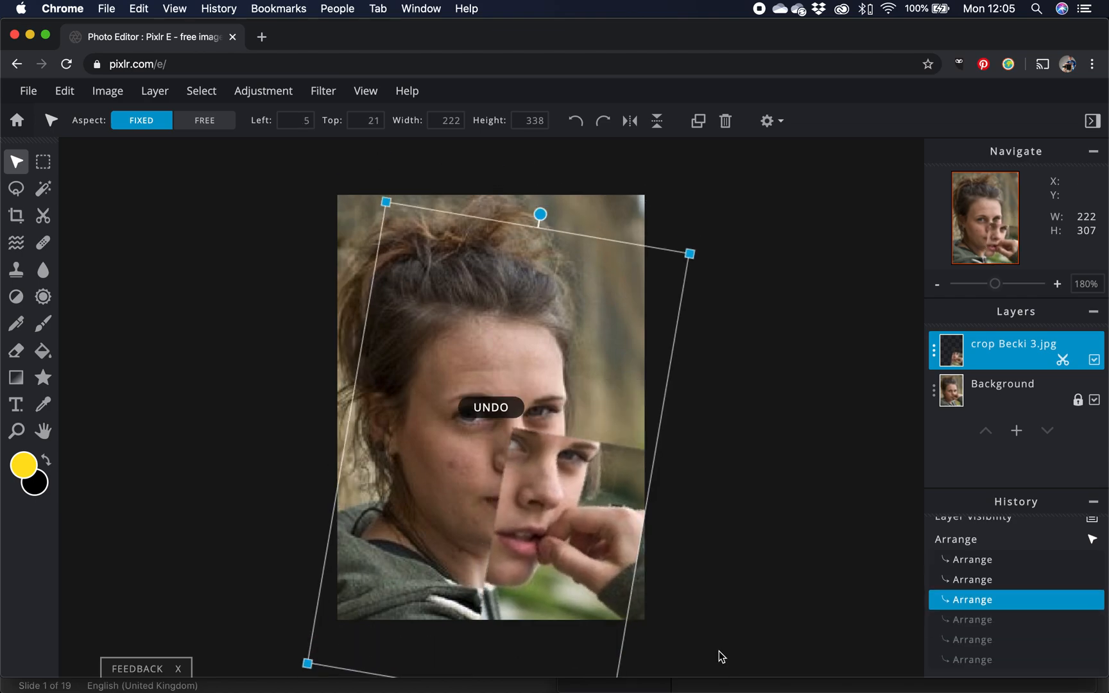
pyautogui.press('super+z')
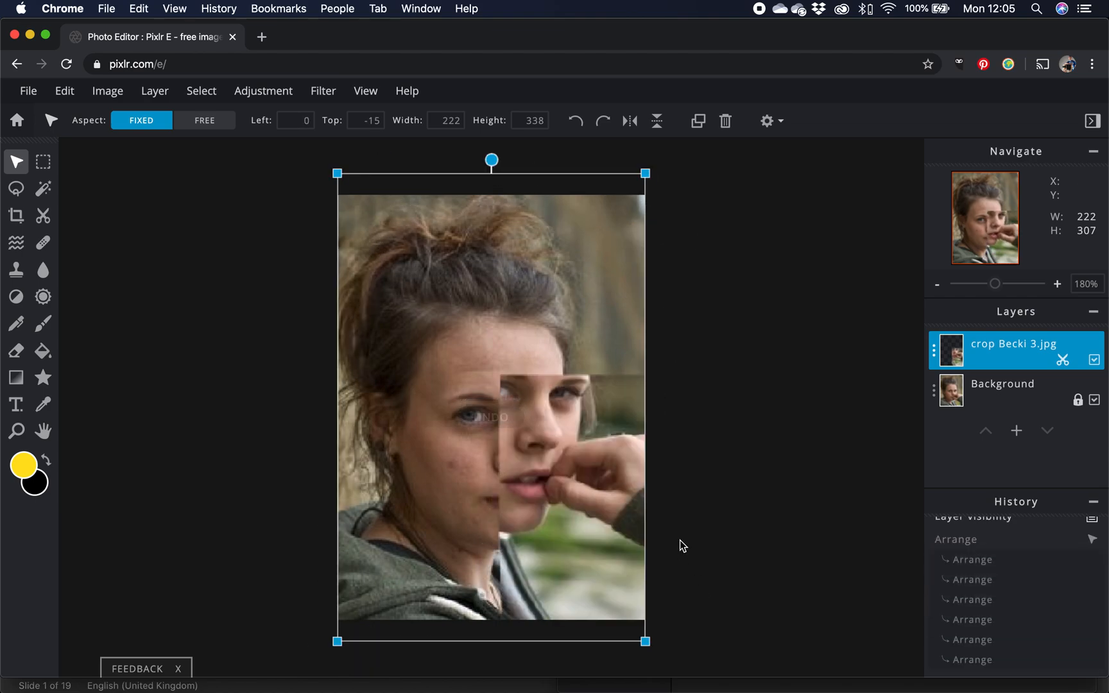
pyautogui.press('super+z')
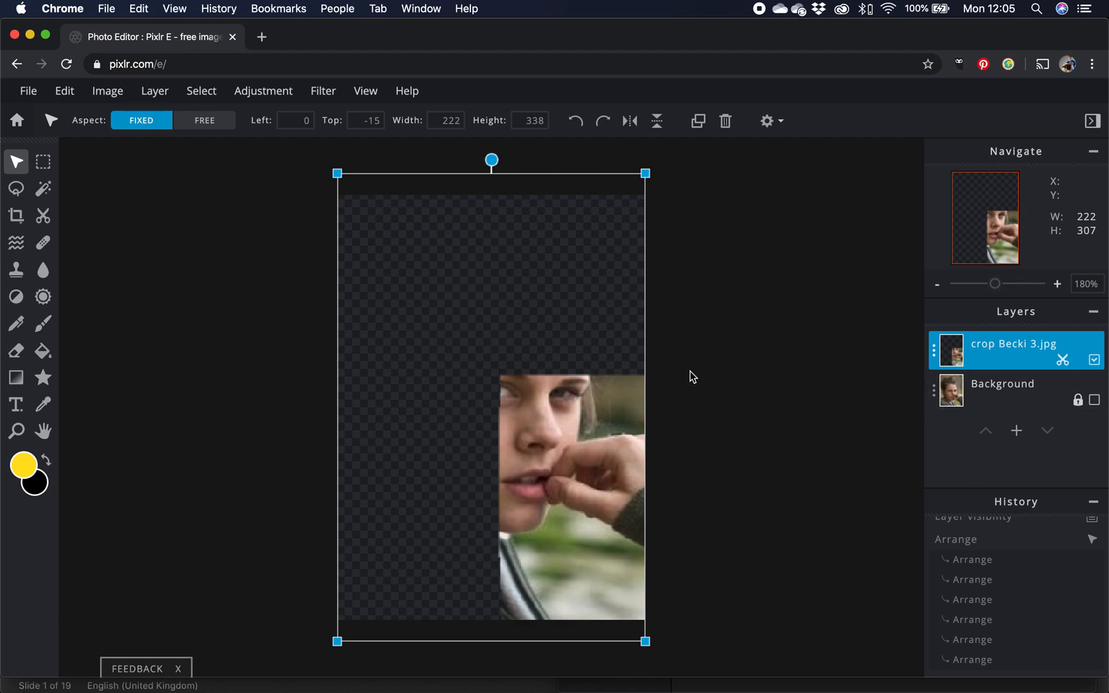
# Switch the Cutout brush to subtract mode and remove a square patch over the eyes.
pyautogui.click(43, 216)
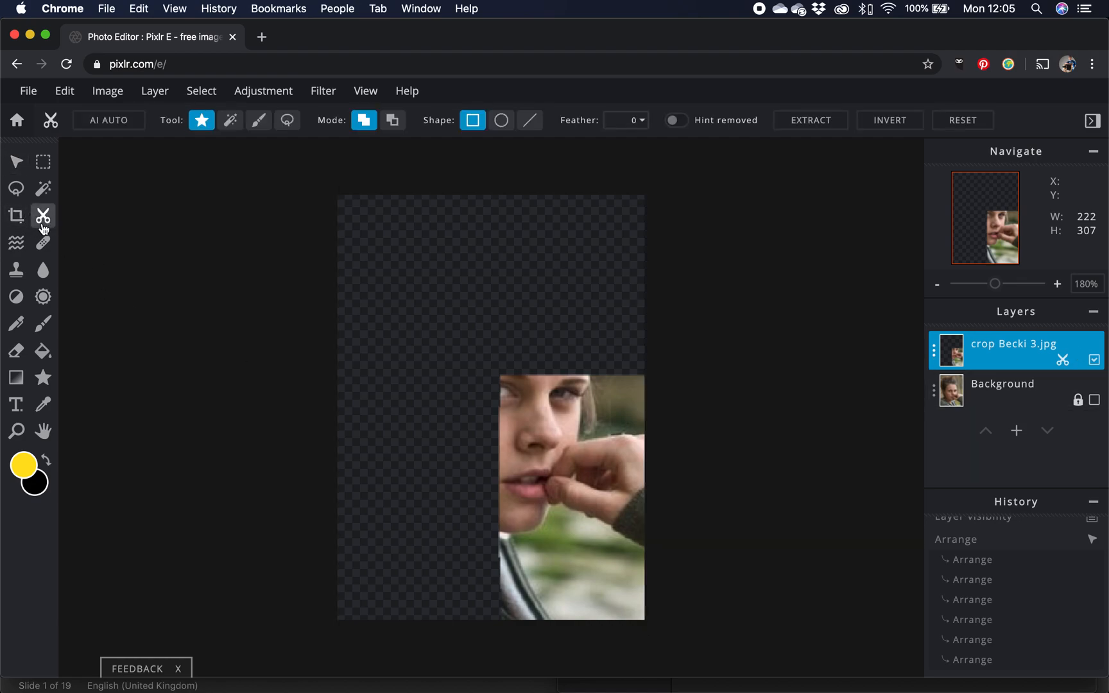
pyautogui.click(390, 122)
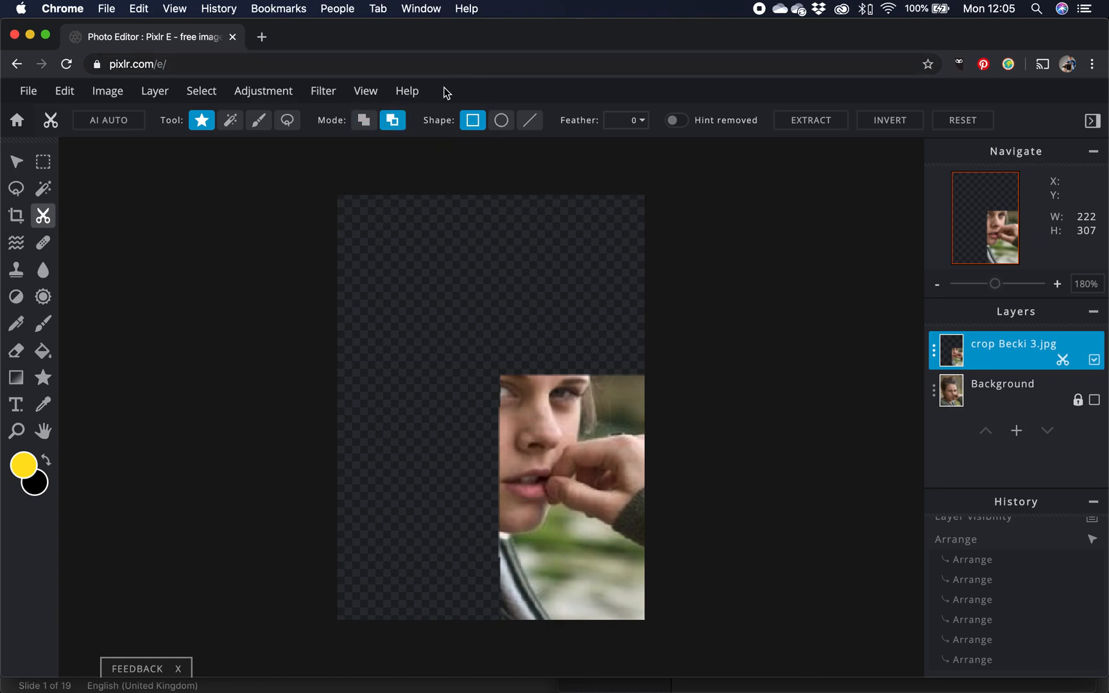
pyautogui.click(266, 124)
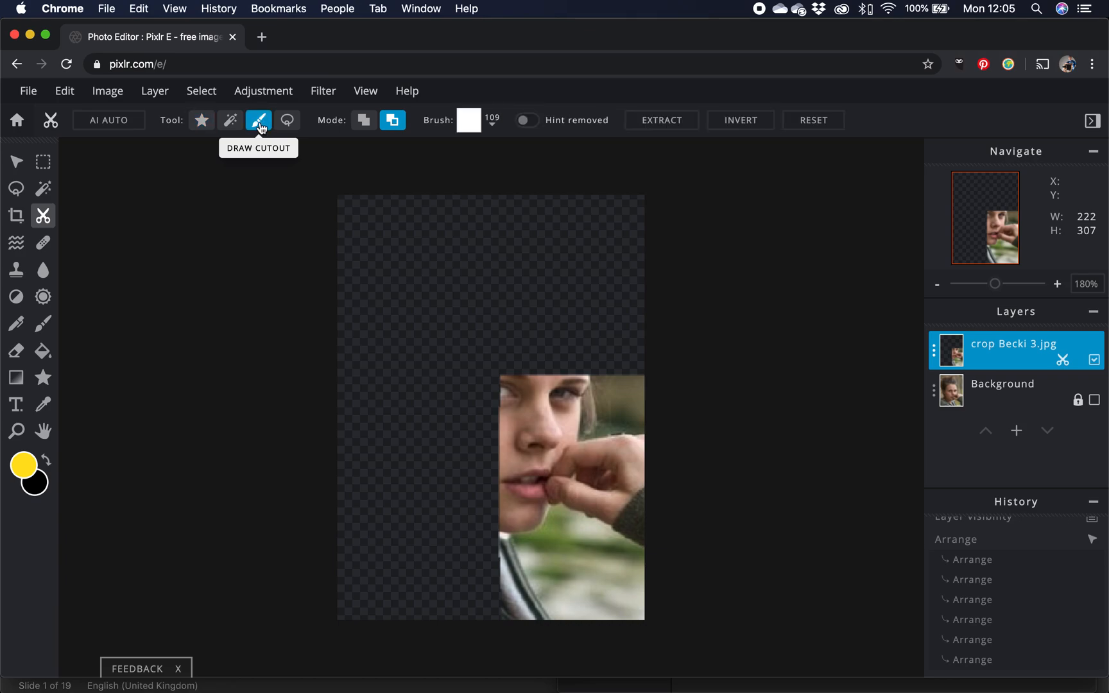
pyautogui.click(575, 416)
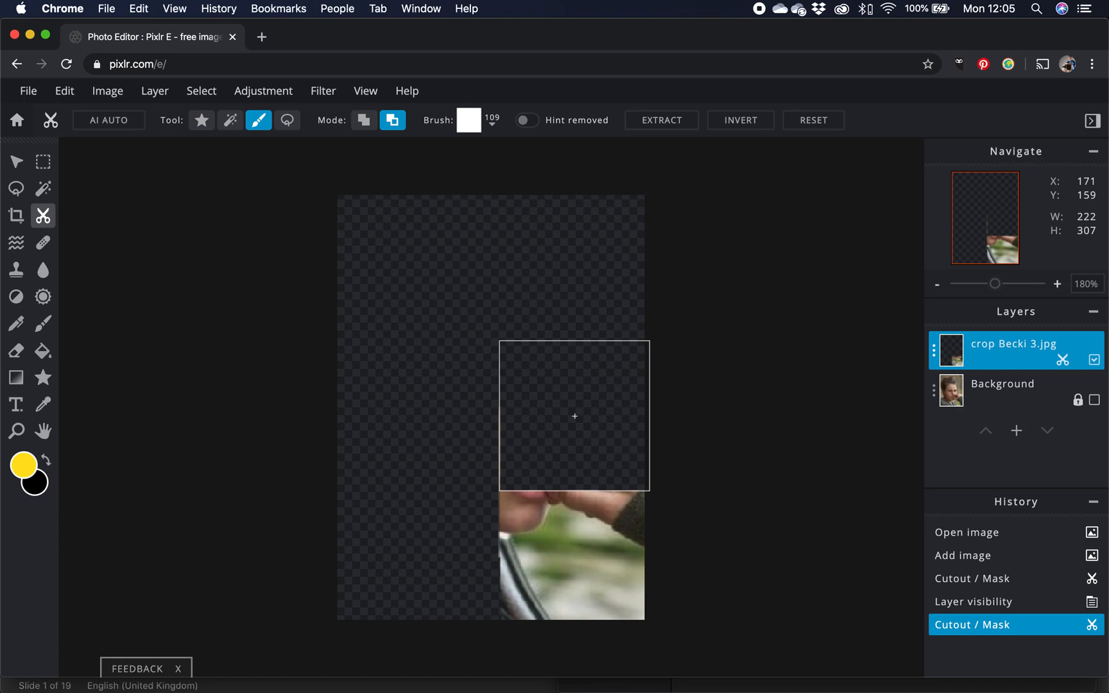
# Return the Cutout brush to add-to-cutout mode and extend the cutout upward over the eyes and forehead.
pyautogui.click(364, 120)
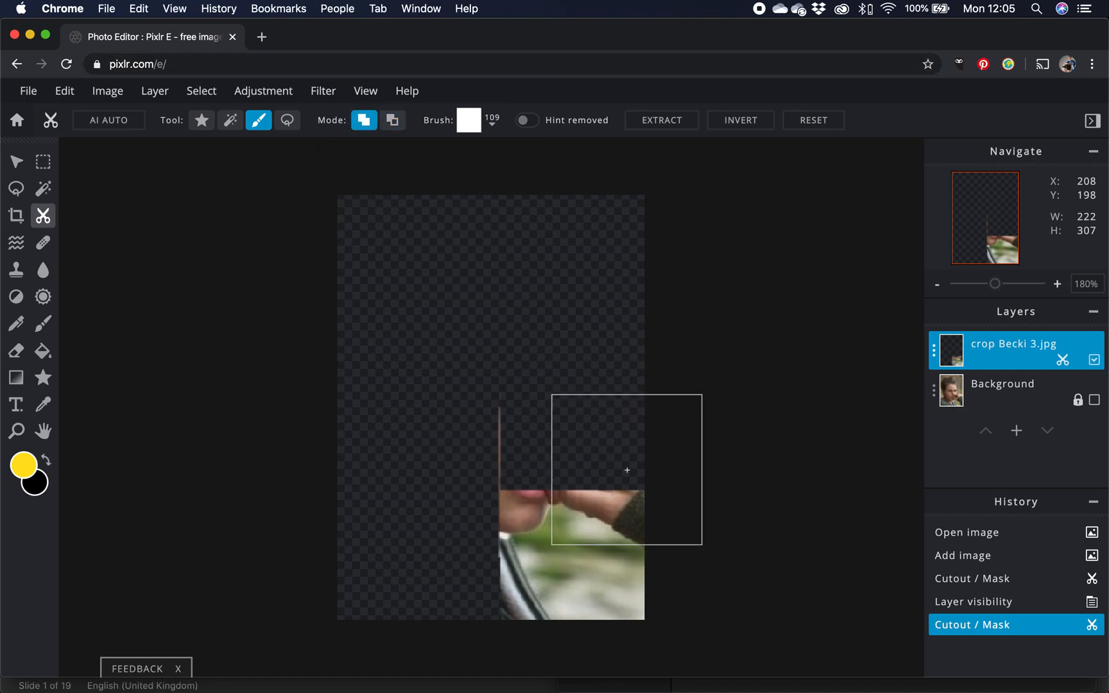
pyautogui.click(574, 440)
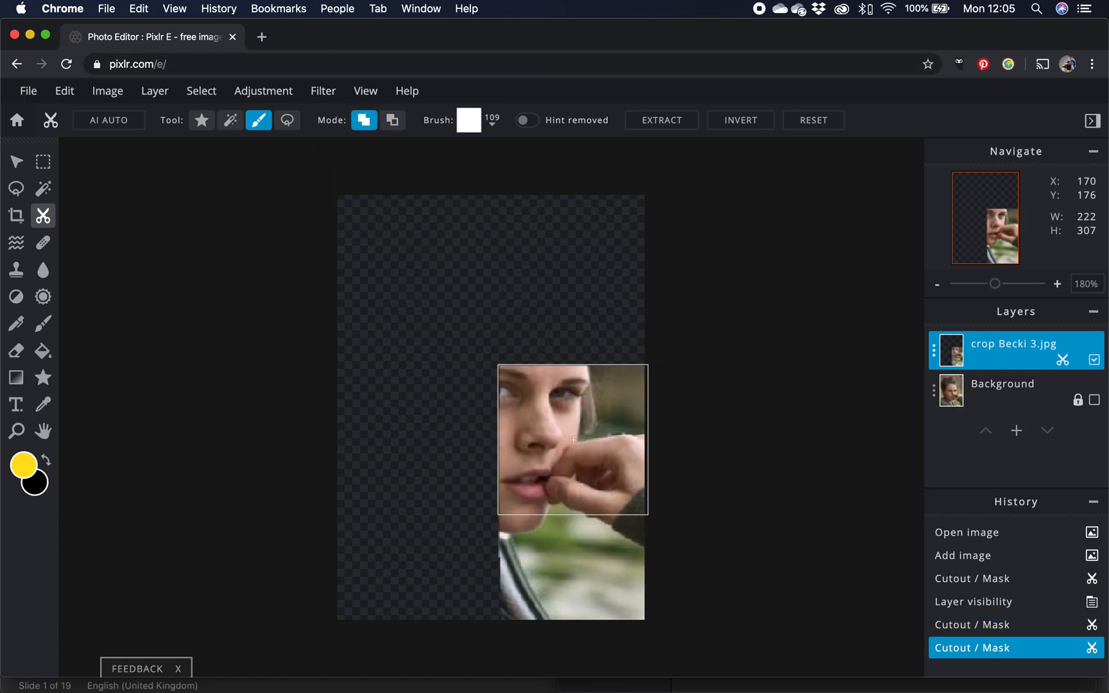
pyautogui.click(573, 392)
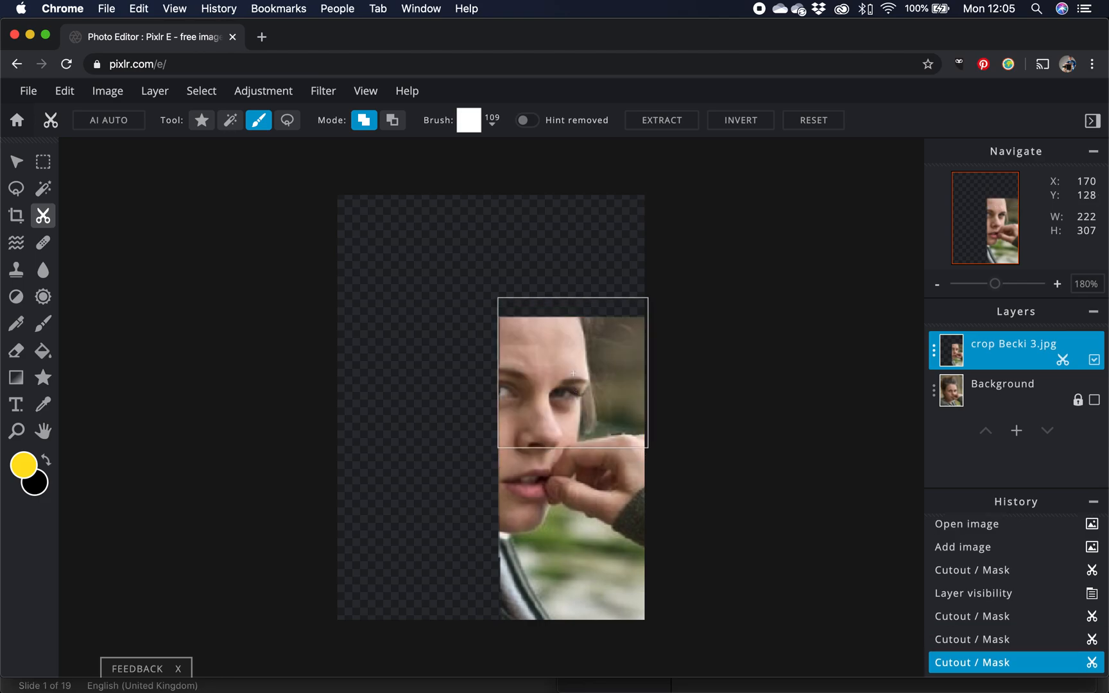
pyautogui.click(574, 371)
# Glance at the reference example, then extend the cutout further up to the top of the head.
pyautogui.press('super+Tab')
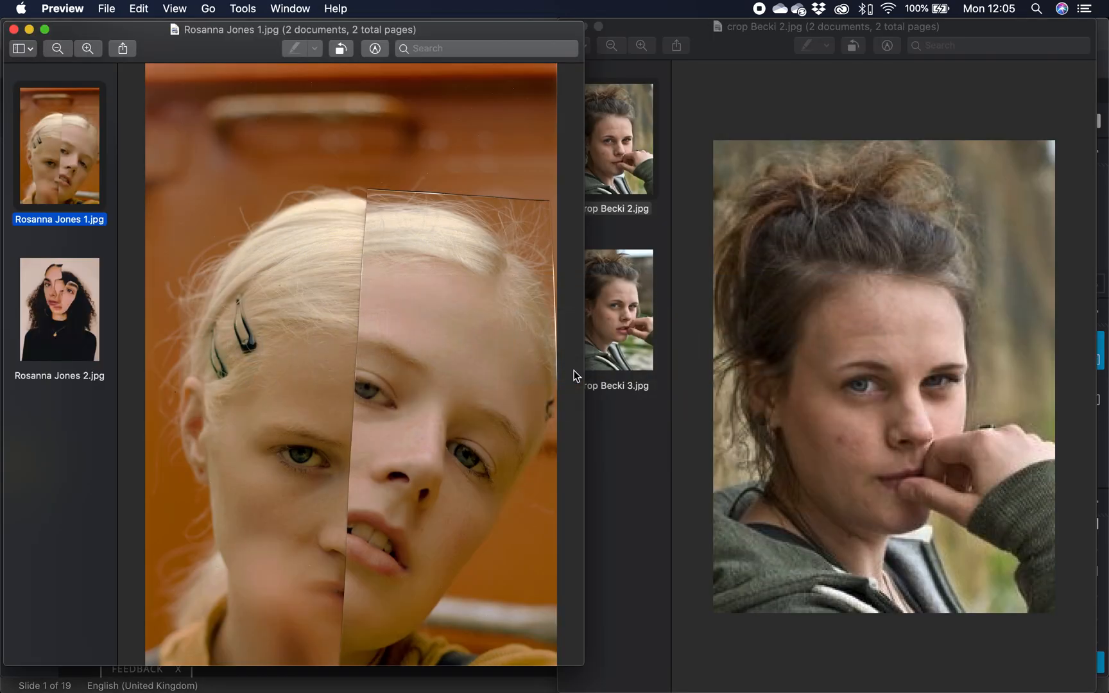
pyautogui.press('super+Tab')
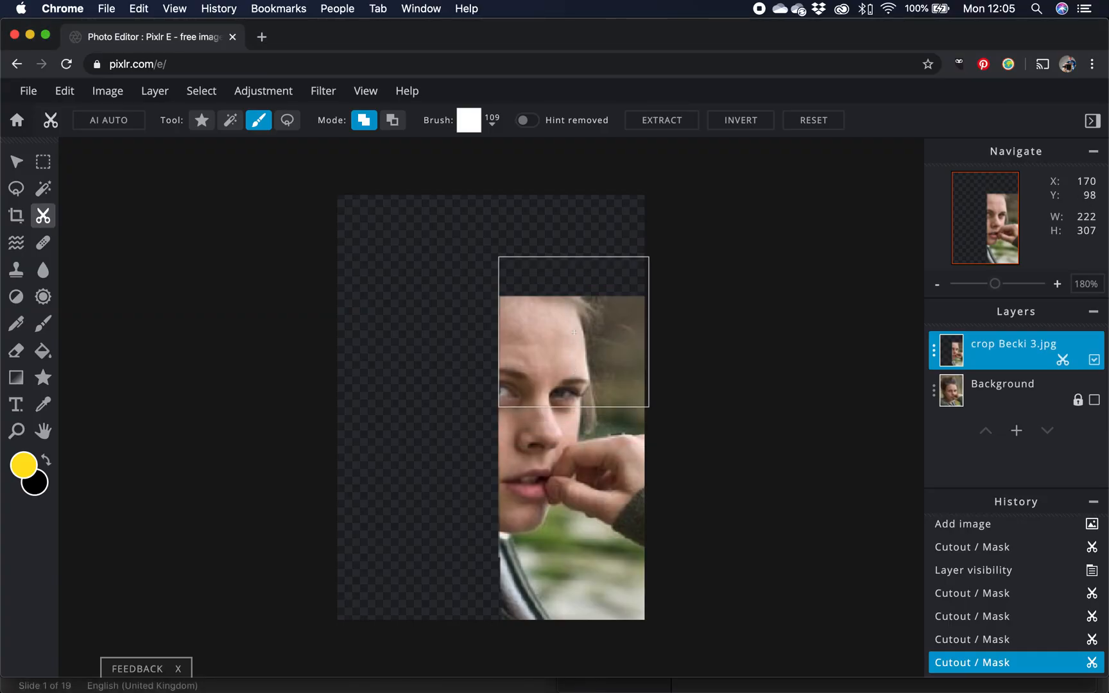
pyautogui.click(574, 328)
pyautogui.click(575, 315)
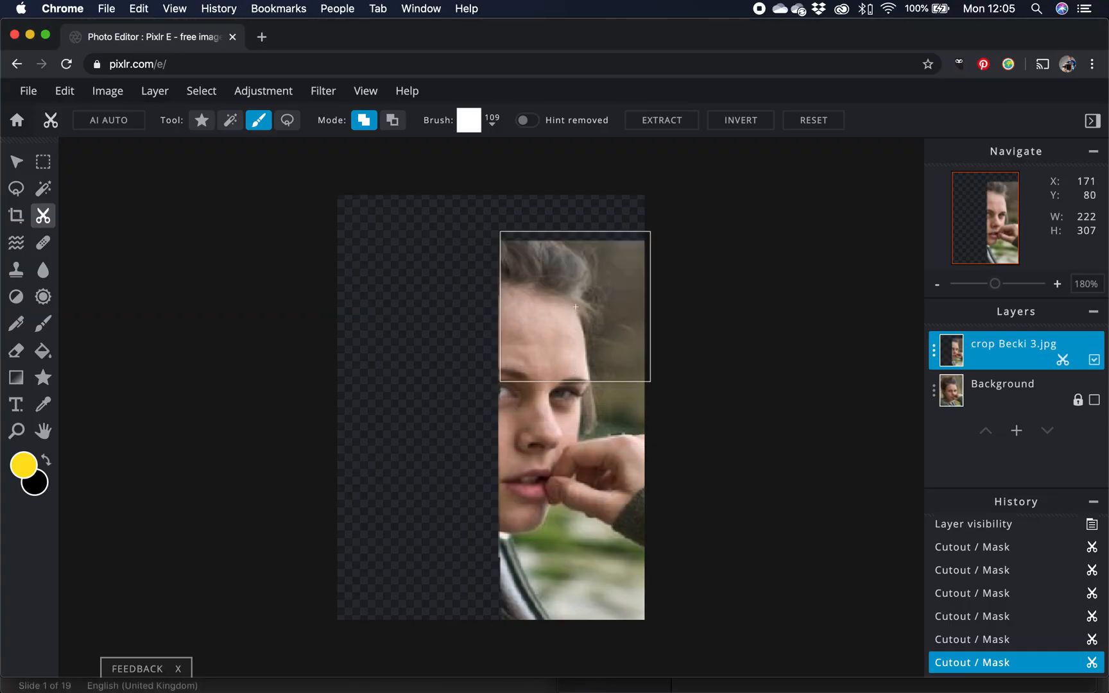
pyautogui.click(574, 304)
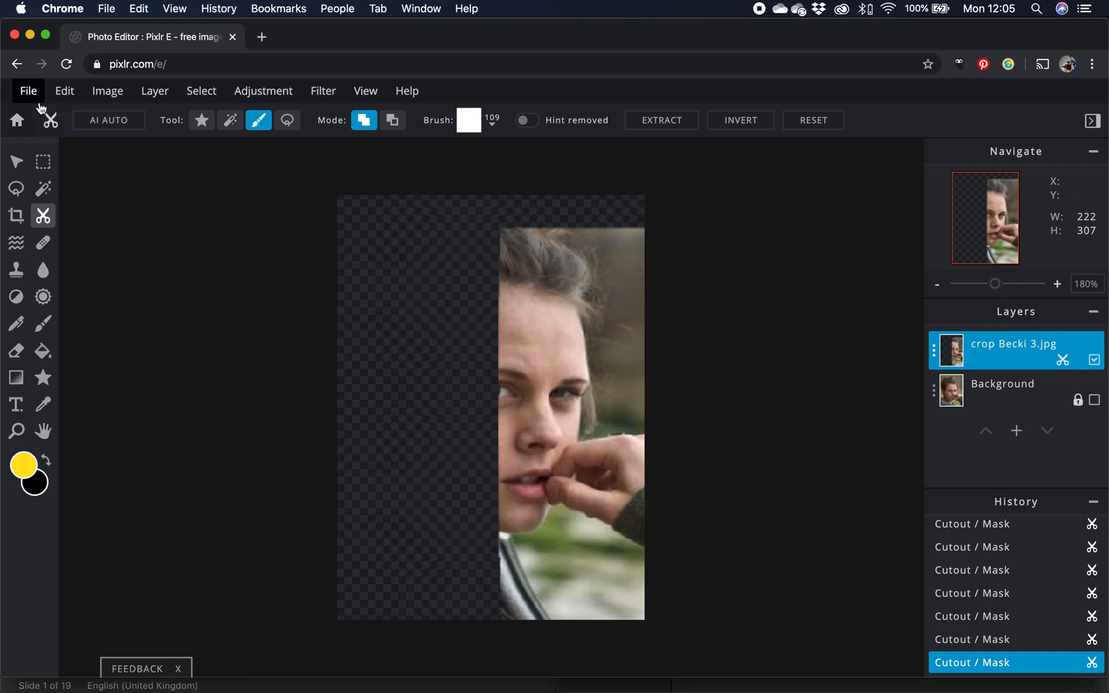
# Show the background again, then move the cutout layer down and tilt it slightly to line up with the face.
pyautogui.click(16, 161)
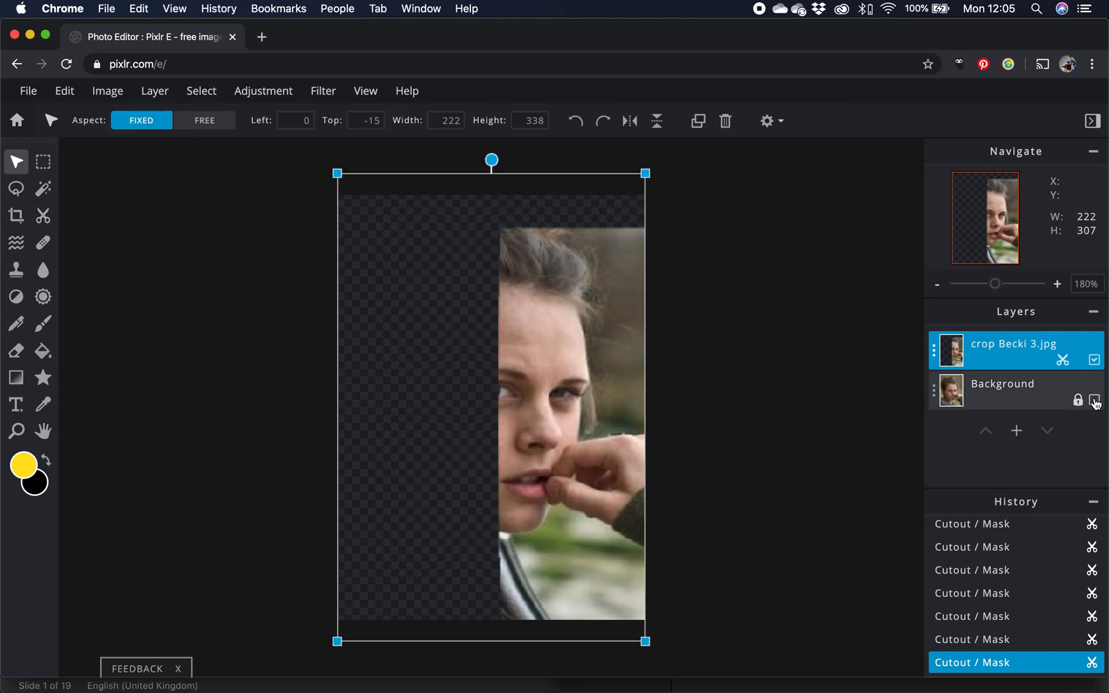
pyautogui.click(1094, 400)
pyautogui.moveTo(576, 302); pyautogui.dragTo(572, 349)
pyautogui.moveTo(492, 211); pyautogui.dragTo(508, 210)
pyautogui.moveTo(597, 397); pyautogui.dragTo(600, 385)
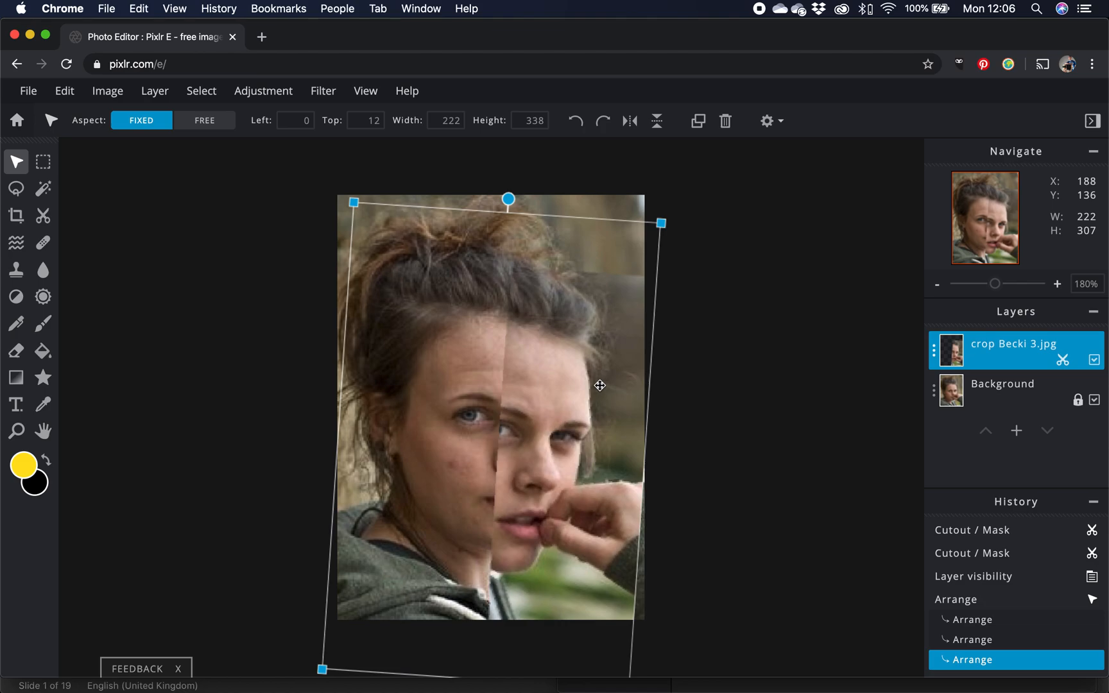
pyautogui.press('shift')
pyautogui.press('super+shift+3')
# Save the collage as a high-quality JPG named crop Becki 2 edit 2 and download it.
pyautogui.click(28, 93)
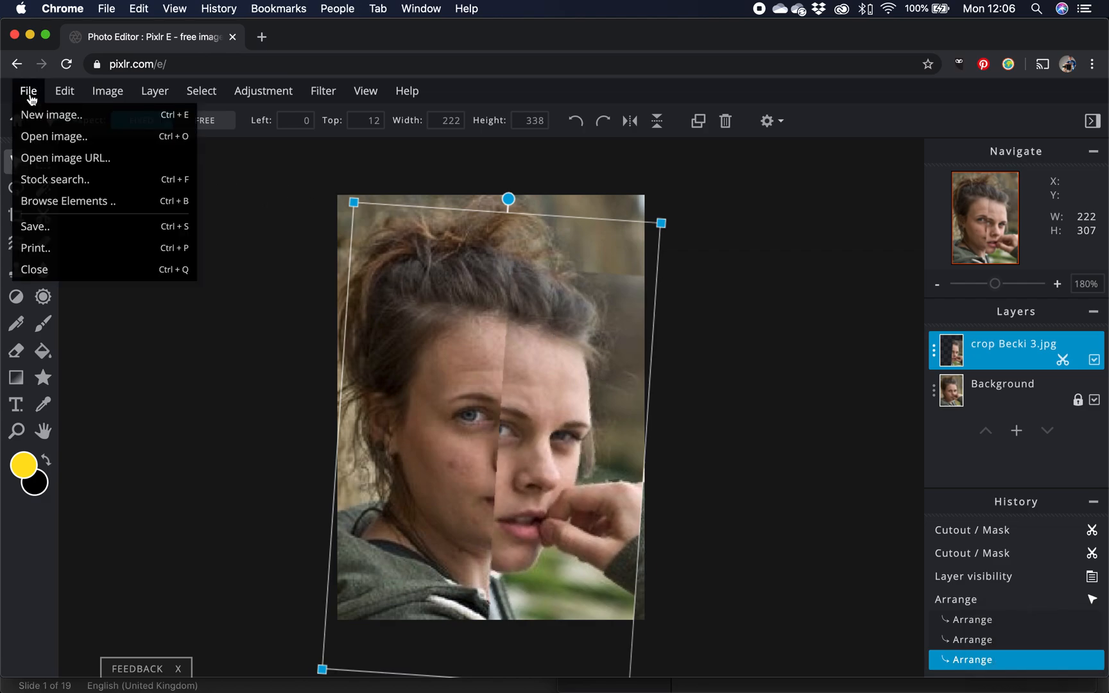
pyautogui.click(100, 233)
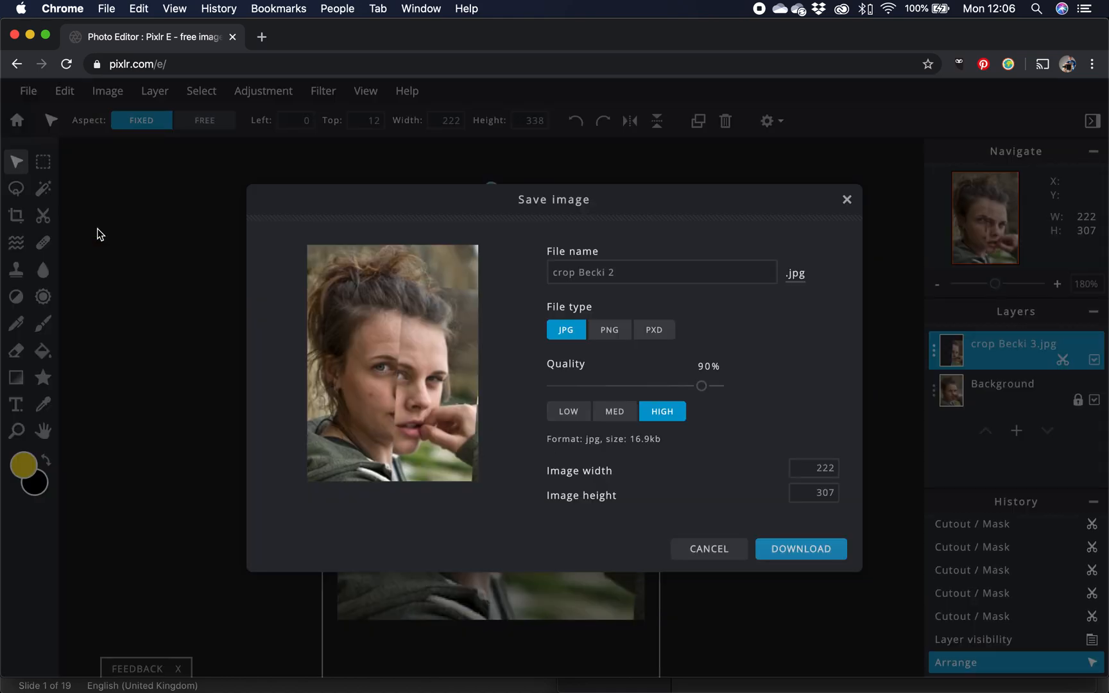
pyautogui.click(647, 269)
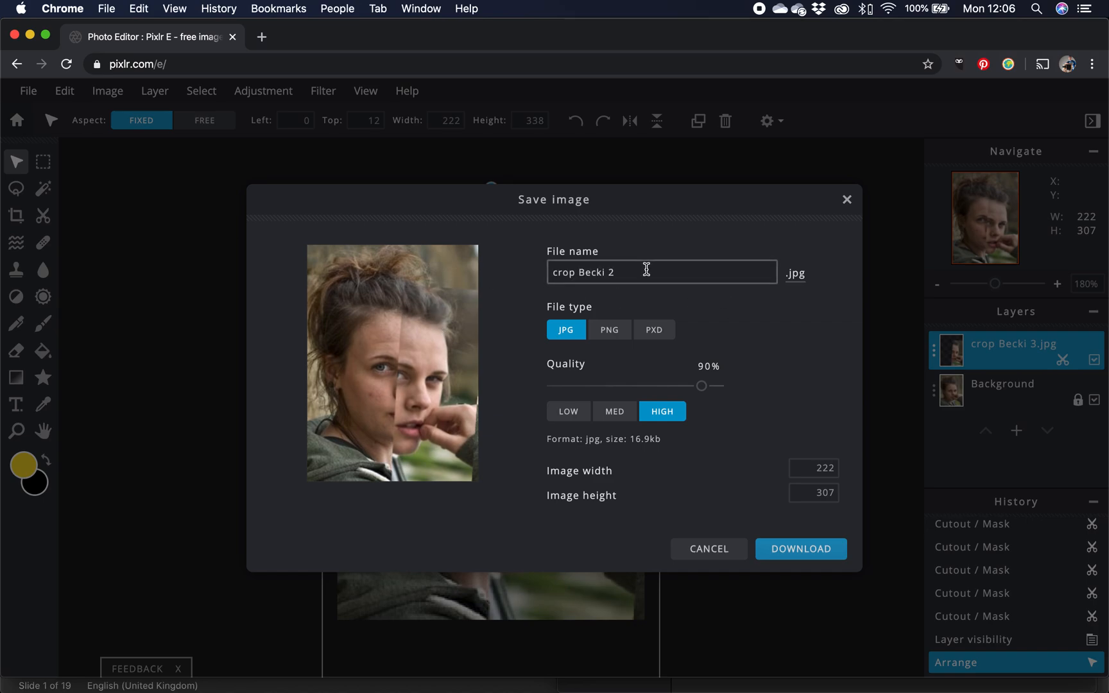
pyautogui.write('edit 2')
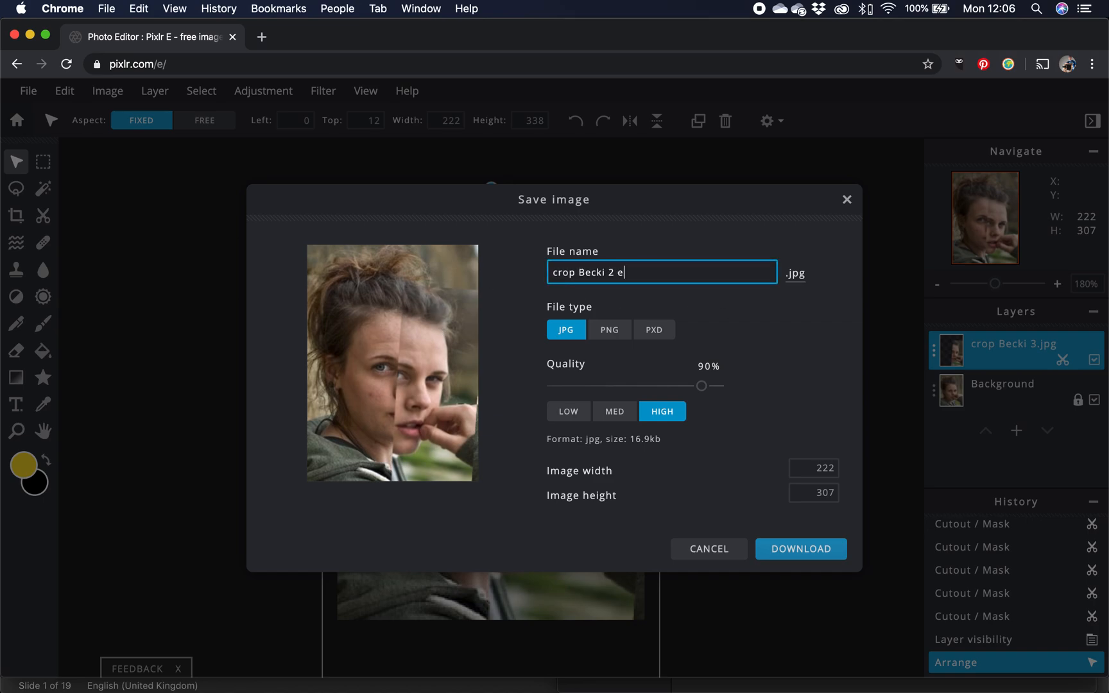
pyautogui.click(807, 555)
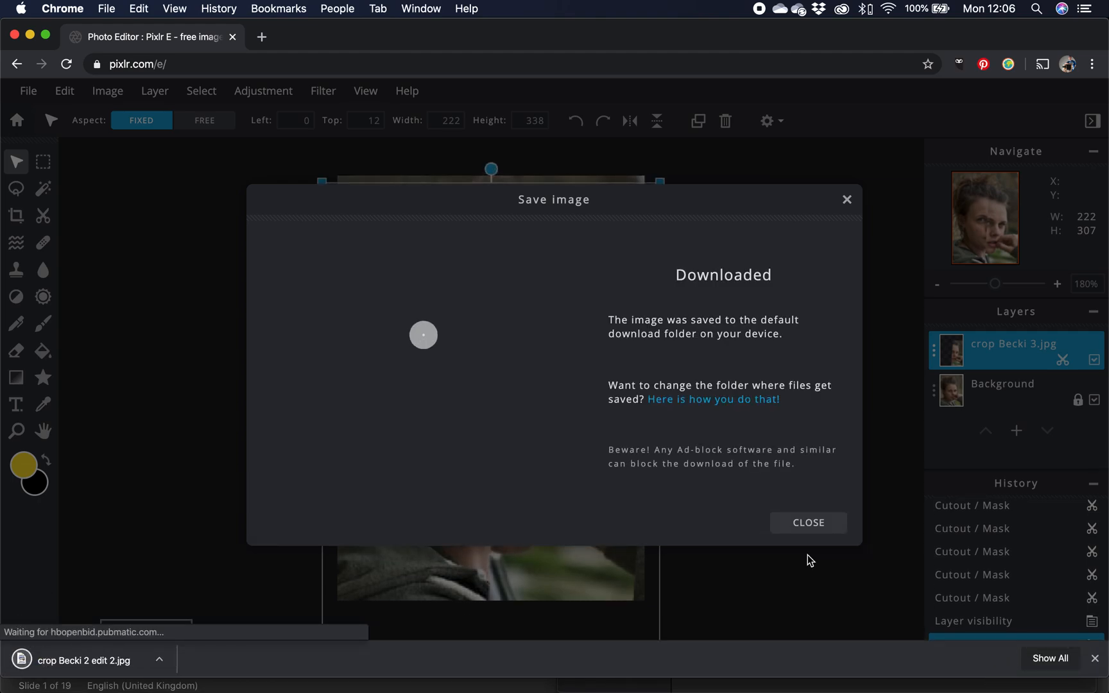
# Open the downloaded image to check it, then close the save dialog.
pyautogui.click(83, 661)
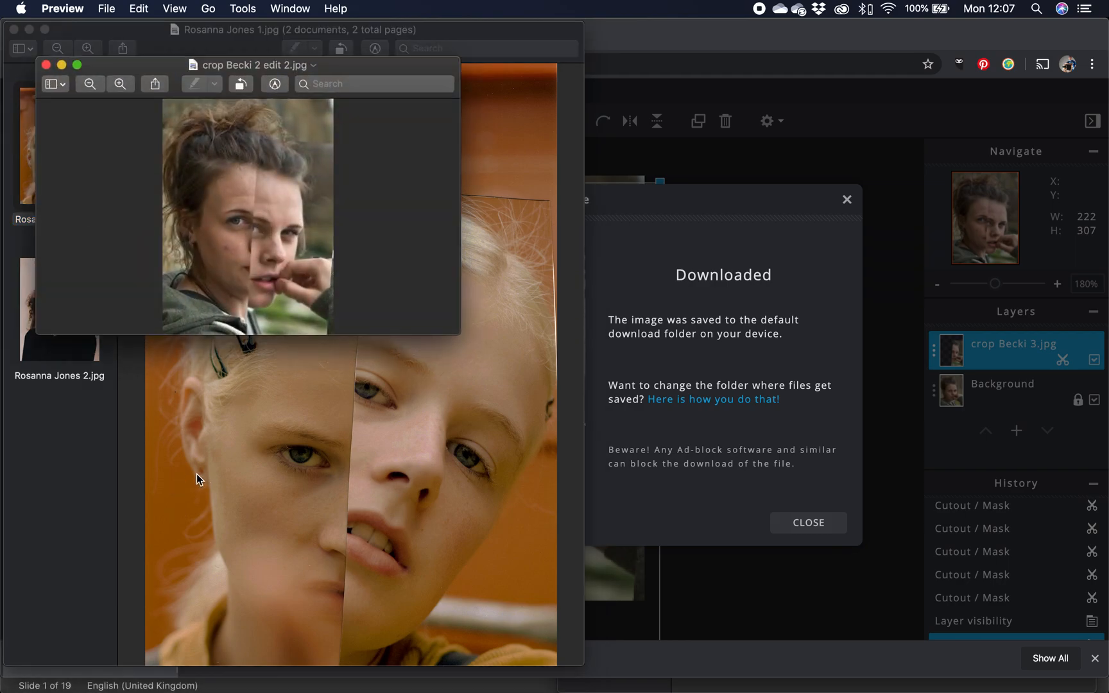
pyautogui.click(764, 512)
pyautogui.click(806, 523)
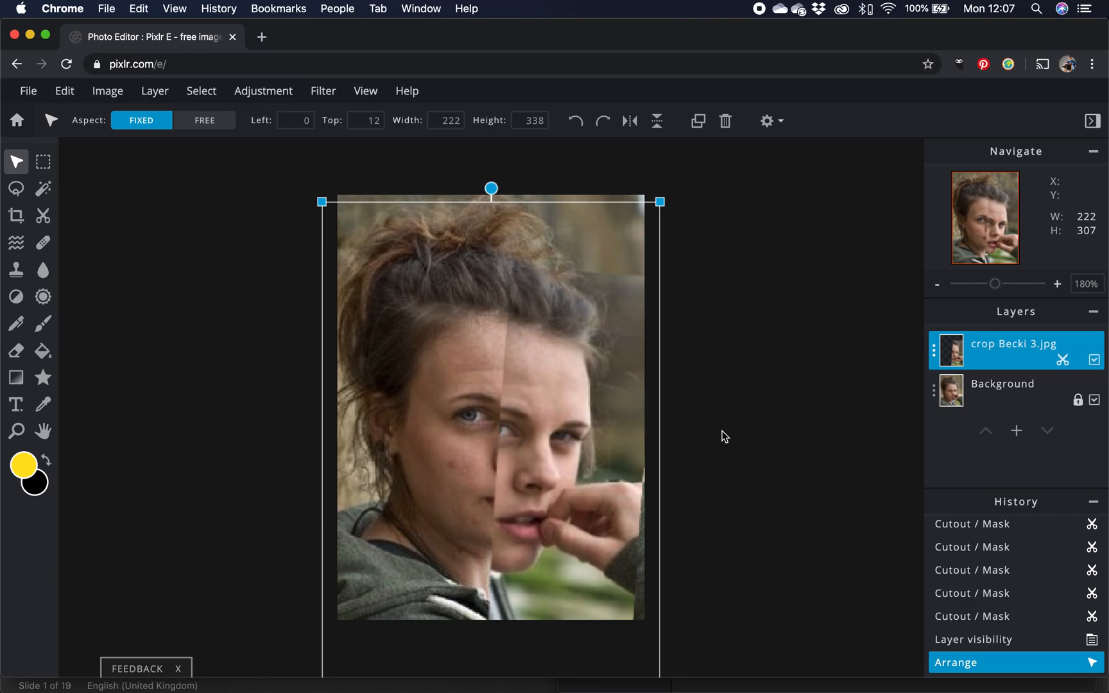
# Bring up the reference example images to compare with the result.
pyautogui.press('super+Tab')
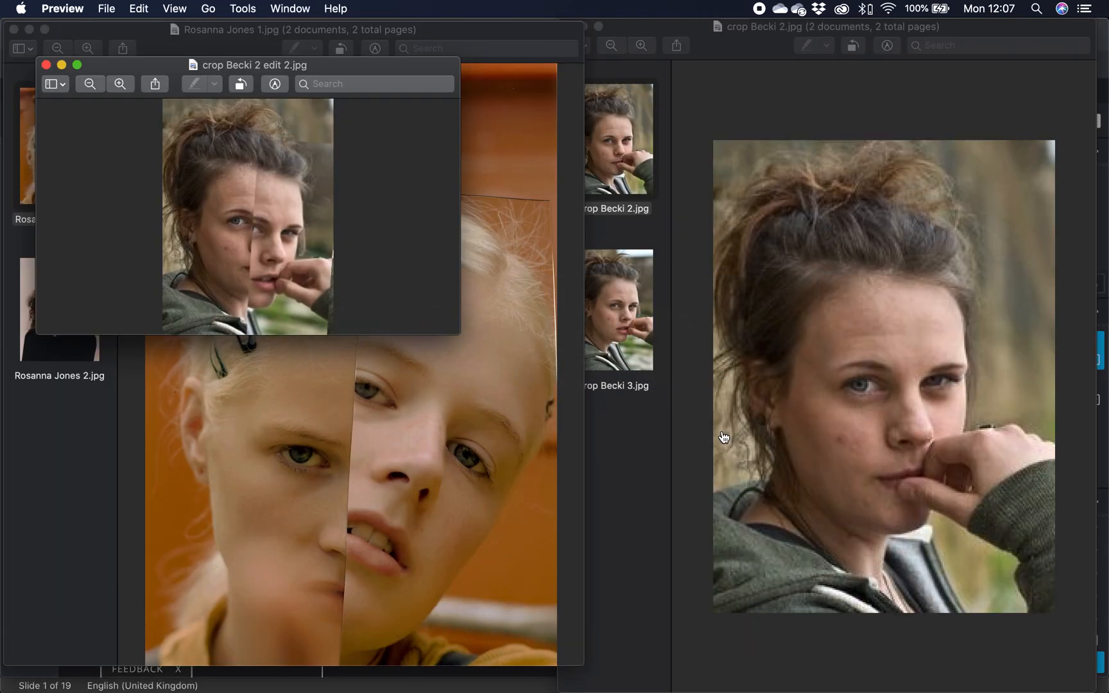
pyautogui.click(433, 454)
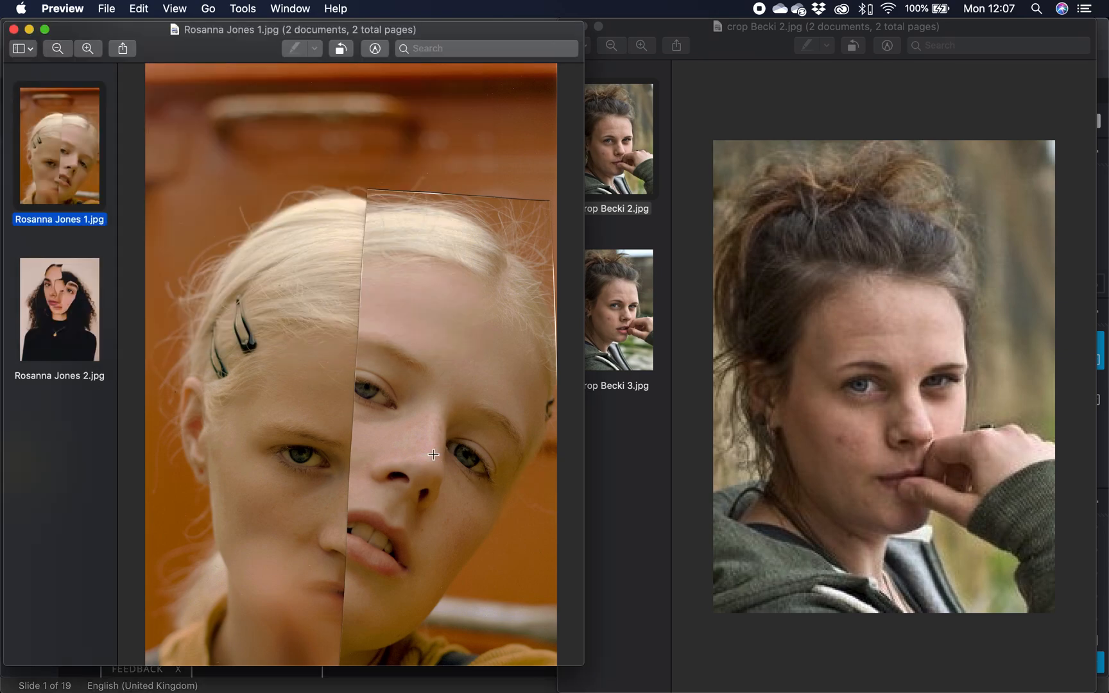